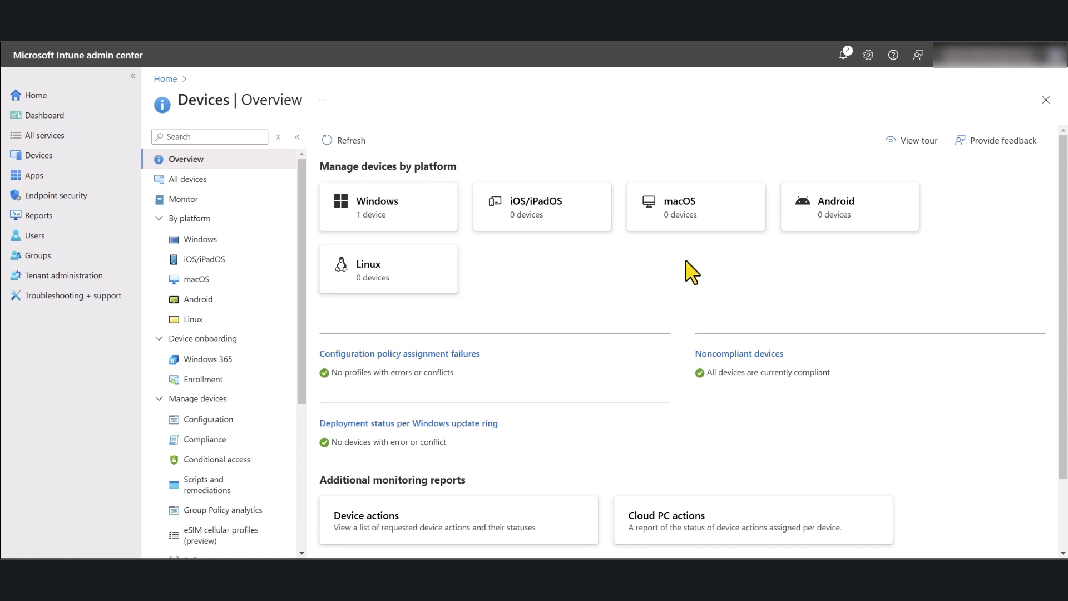
Look over the Windows device list and the report categories available under Reports
left_click(410, 238)
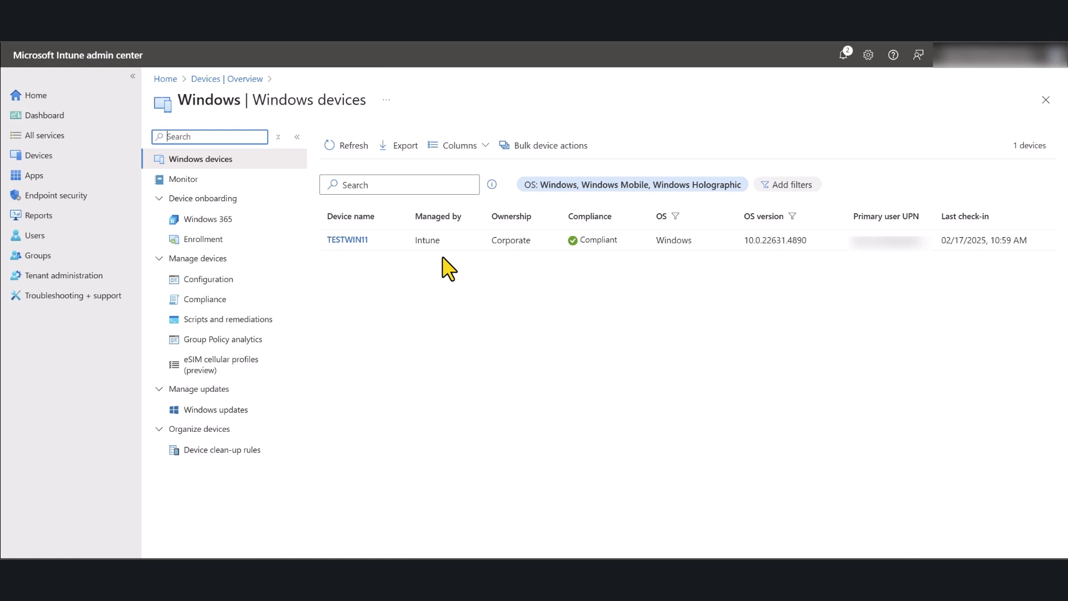
left_click(49, 220)
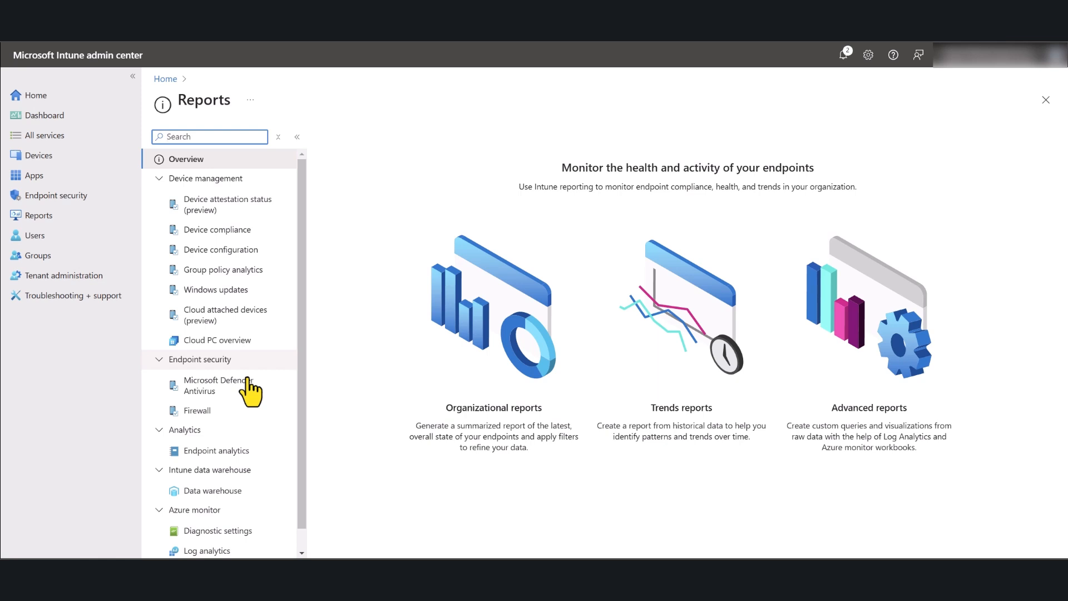
scroll(247, 379, "down", 1)
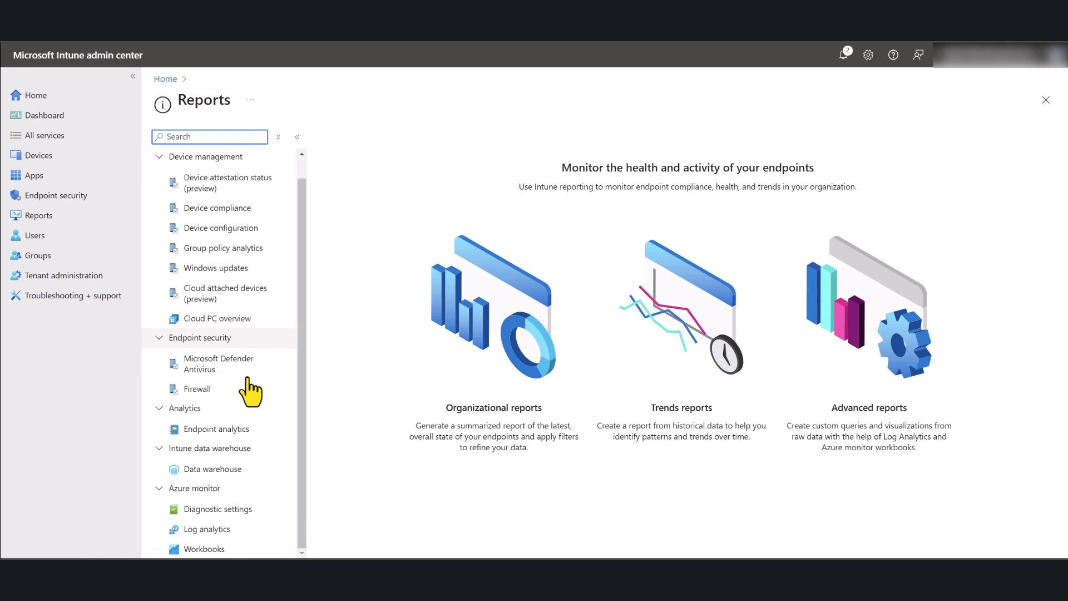
scroll(247, 379, "up", 1)
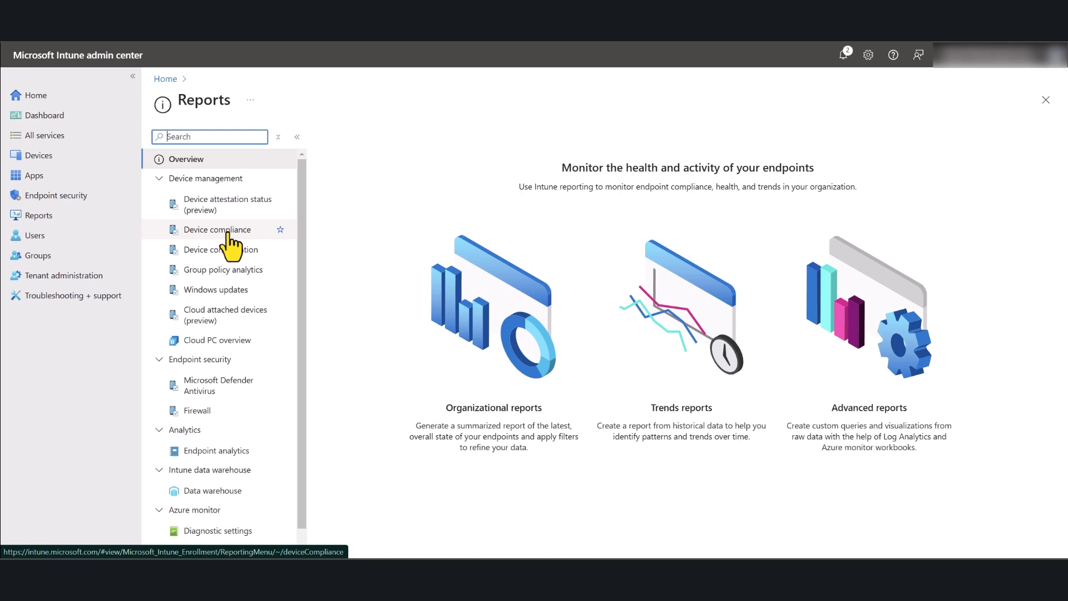
Open the hardware details of the Windows device TESTWIN11
left_click(55, 161)
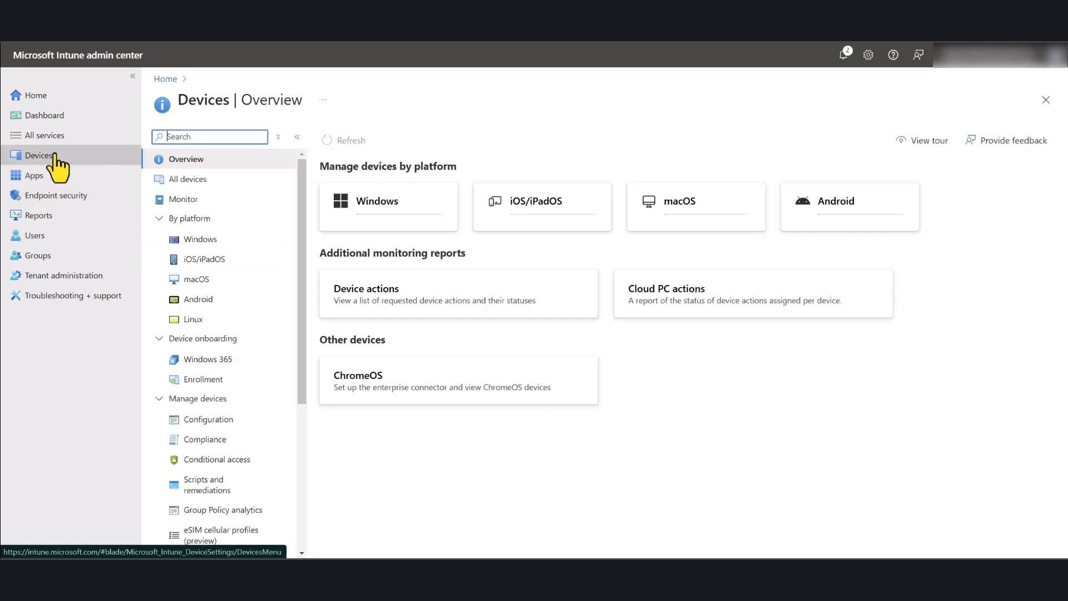
left_click(372, 202)
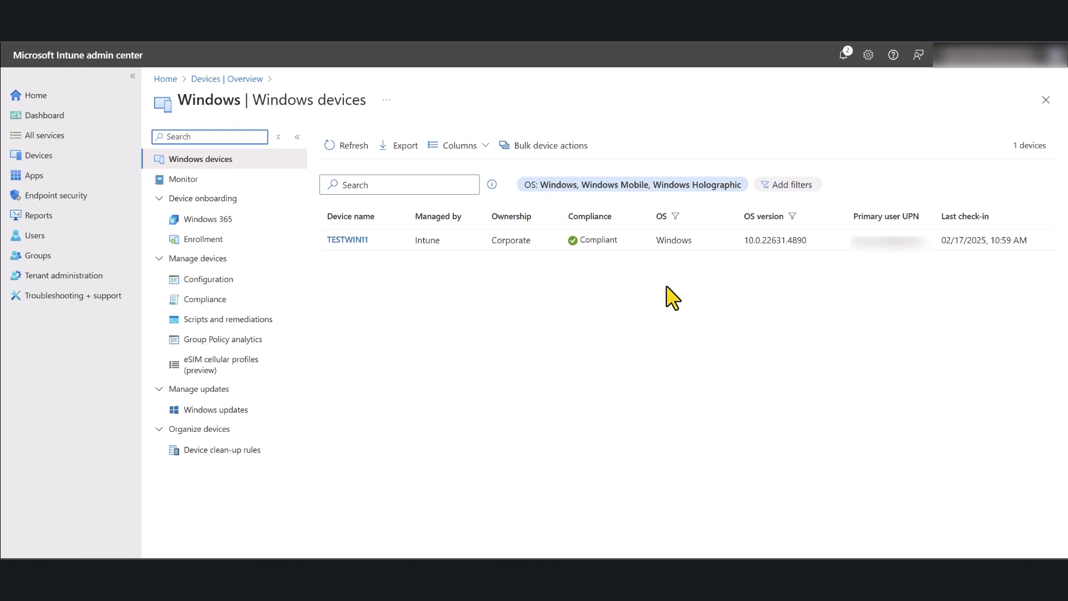
left_click(348, 241)
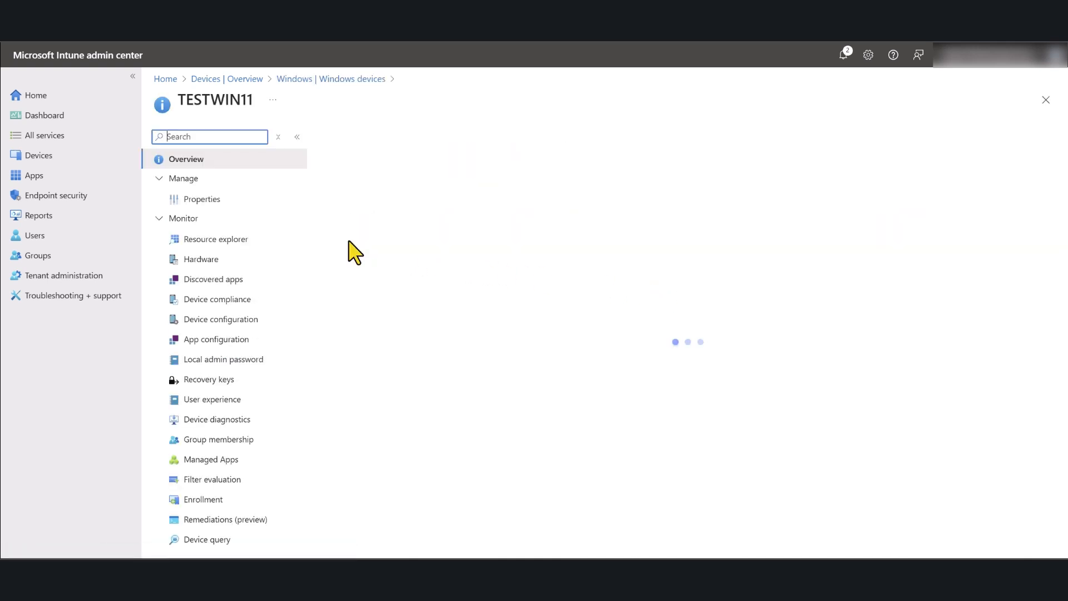
left_click(220, 261)
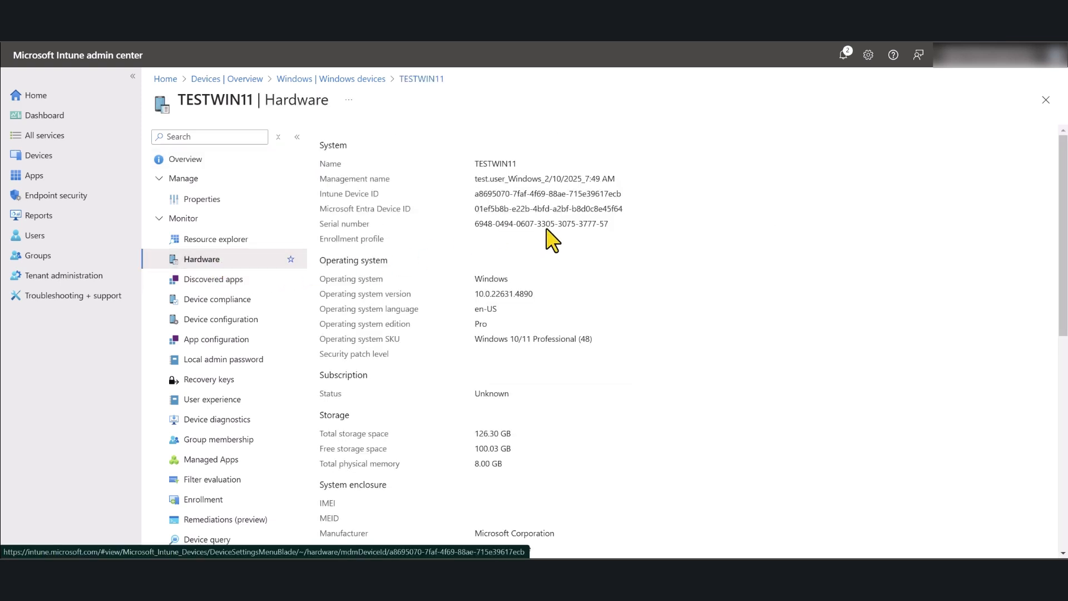
Examine TESTWIN11's hardware details, including storage, physical memory, system enclosure, network and conditional access information
scroll(552, 240, "down", 3)
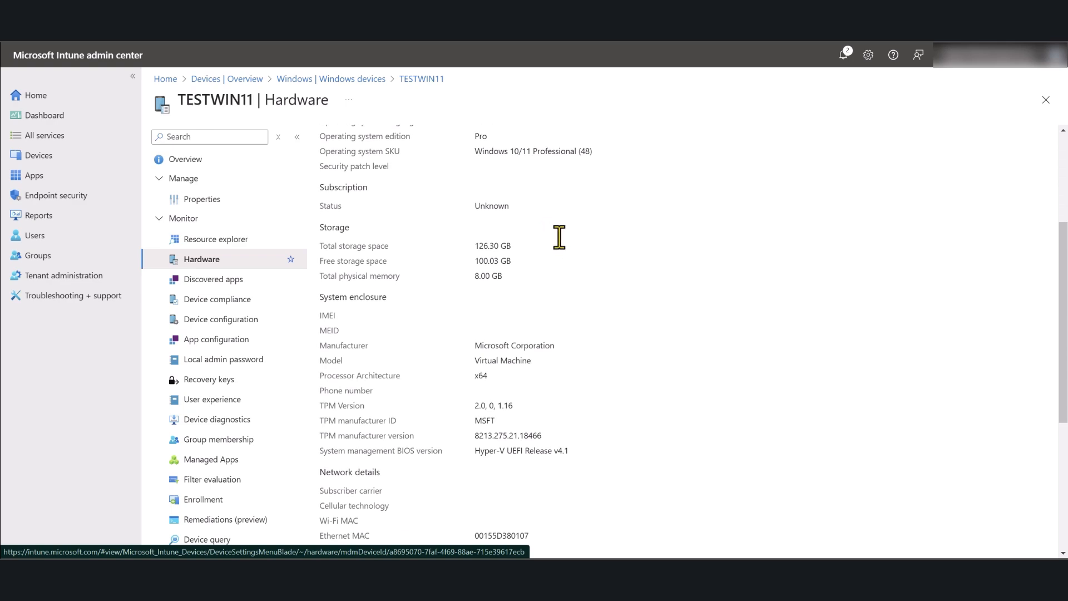
scroll(573, 253, "up", 2)
scroll(573, 253, "down", 3)
scroll(573, 253, "down", 4)
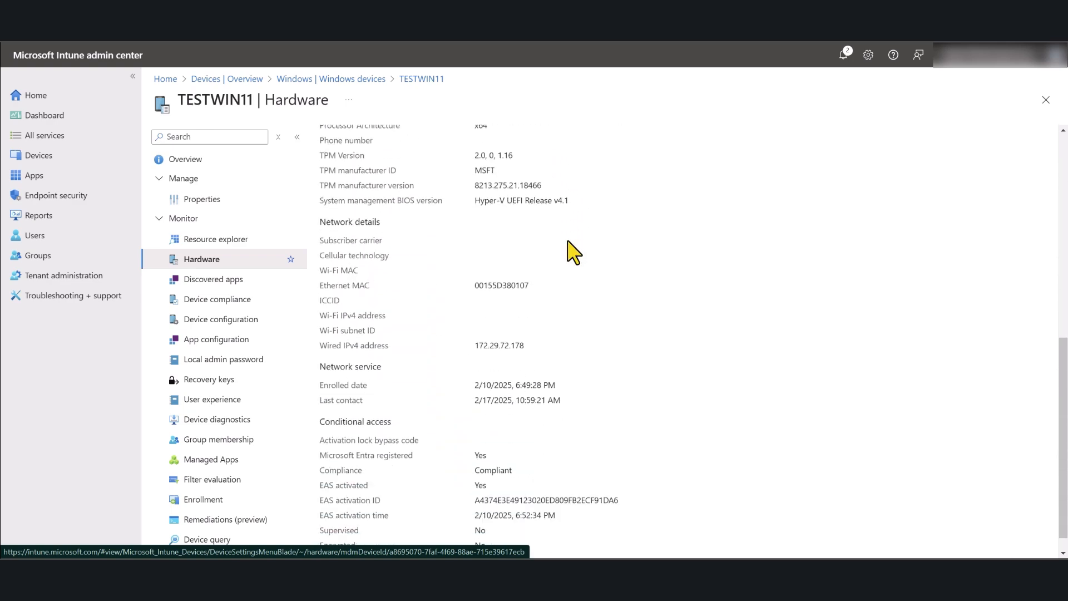
scroll(573, 253, "down", 1)
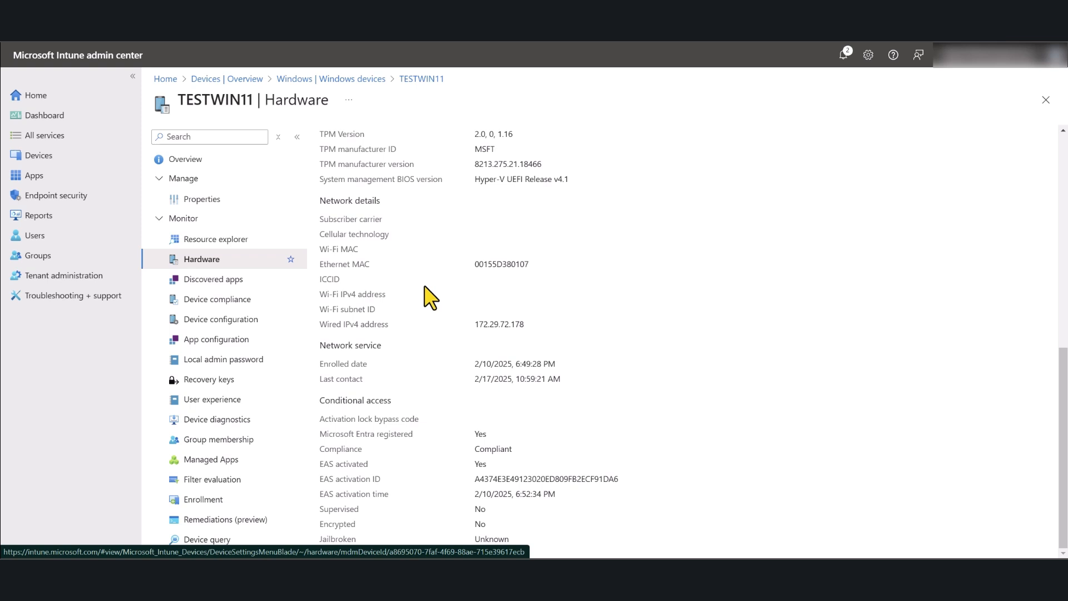
scroll(477, 410, "up", 4)
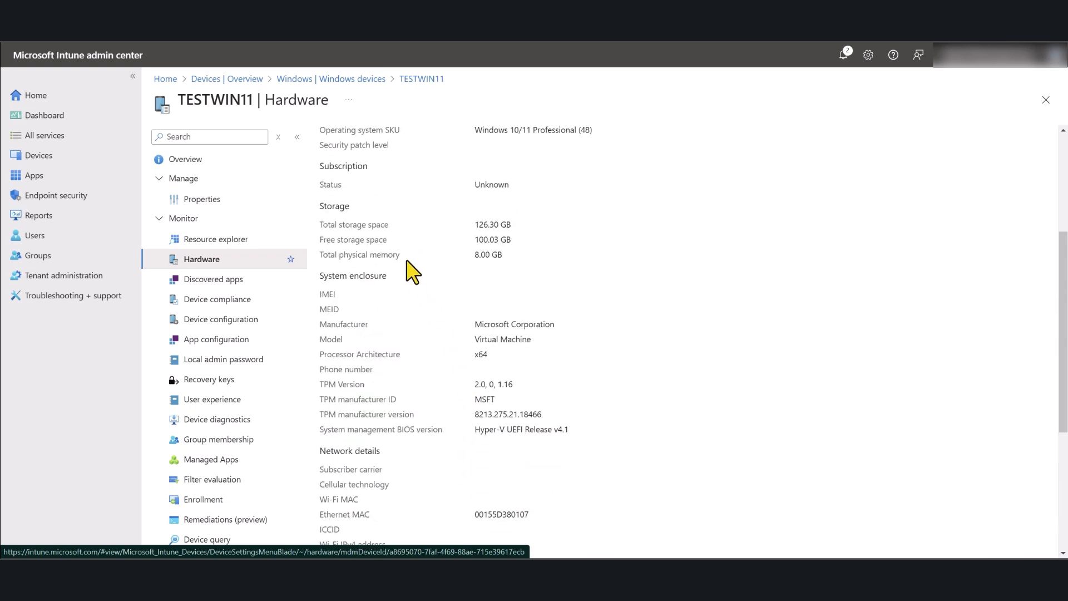
scroll(412, 271, "up", 1)
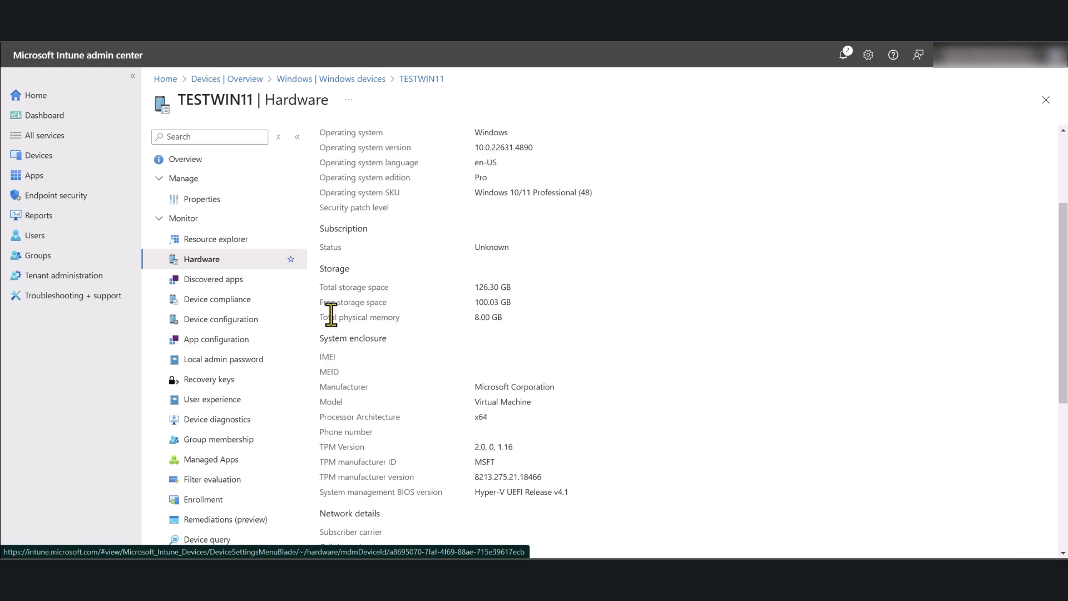
left_click_drag(329, 317, 500, 321)
left_click(567, 337)
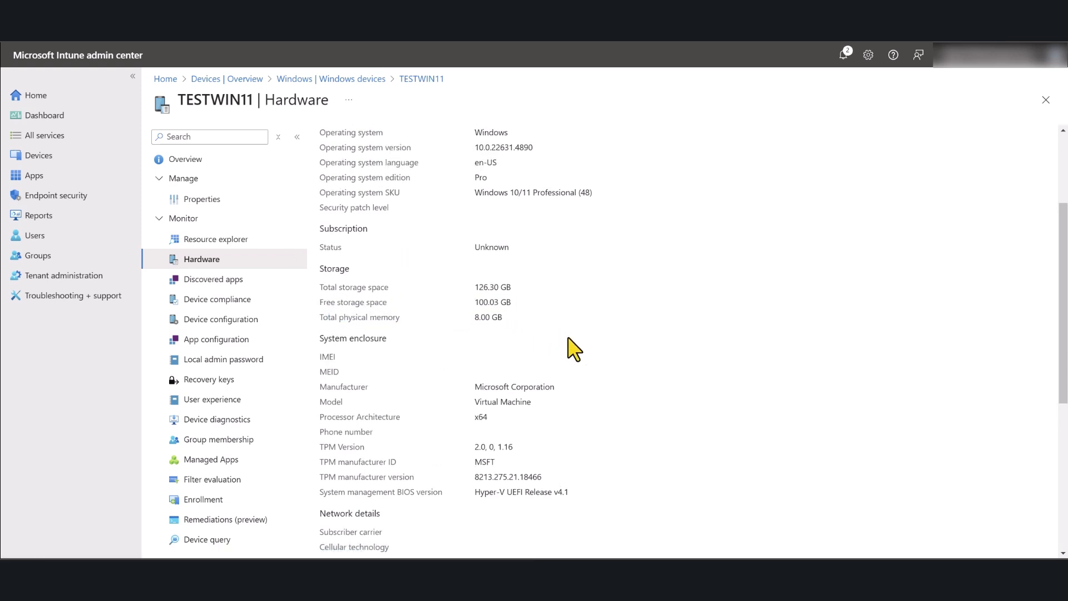
scroll(568, 338, "up", 2)
scroll(588, 333, "up", 1)
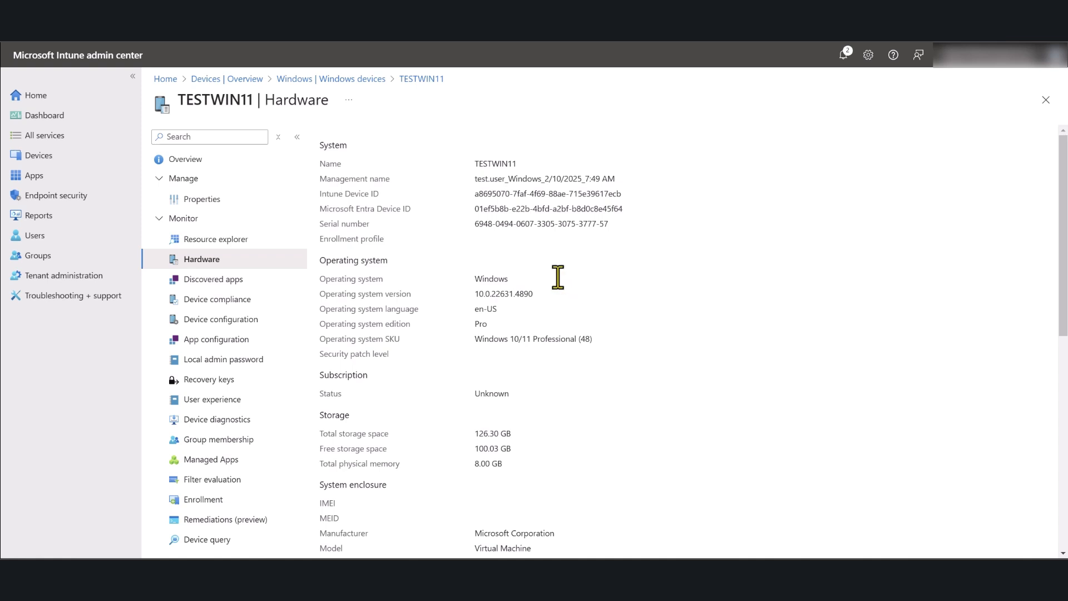
View the CPU inventory of TESTWIN11 in Resource explorer
left_click(232, 245)
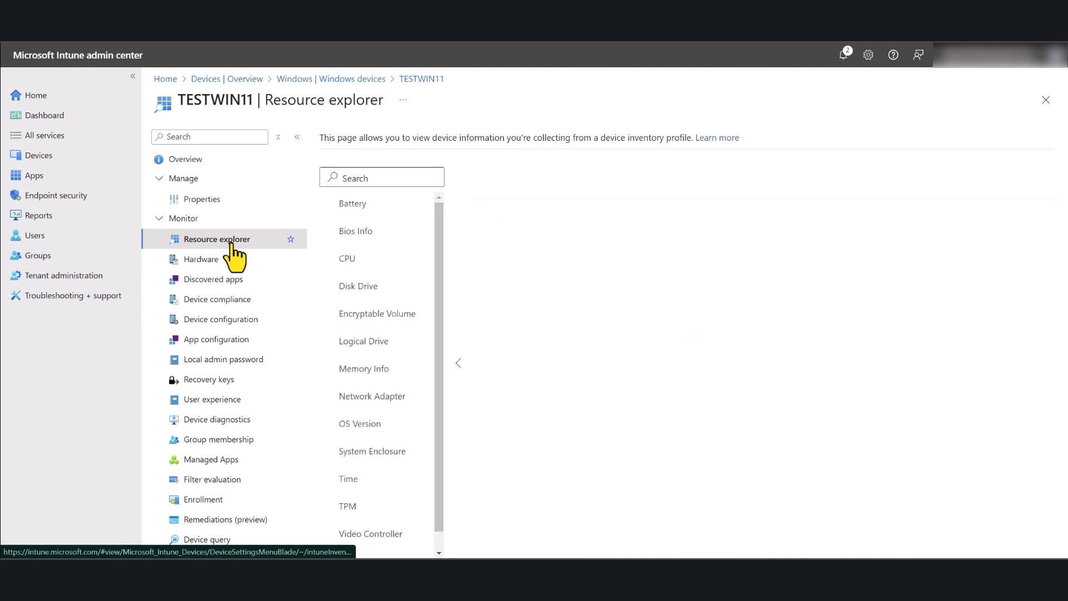
left_click(342, 260)
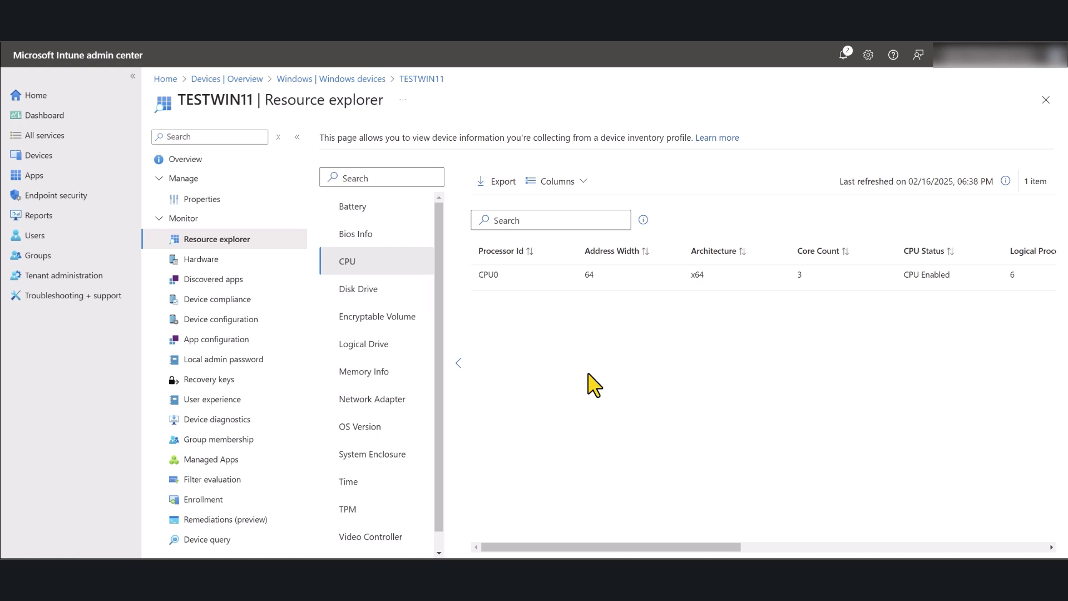
Start a new configuration policy for Windows devices with platform Windows 10 and later and profile type Properties catalog
left_click(245, 80)
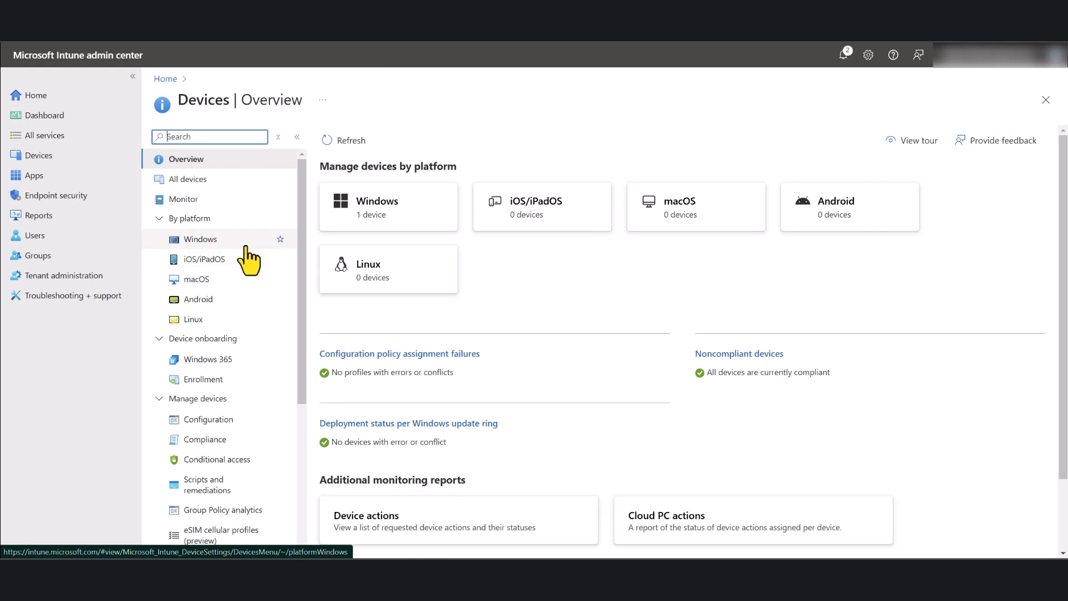
left_click(231, 241)
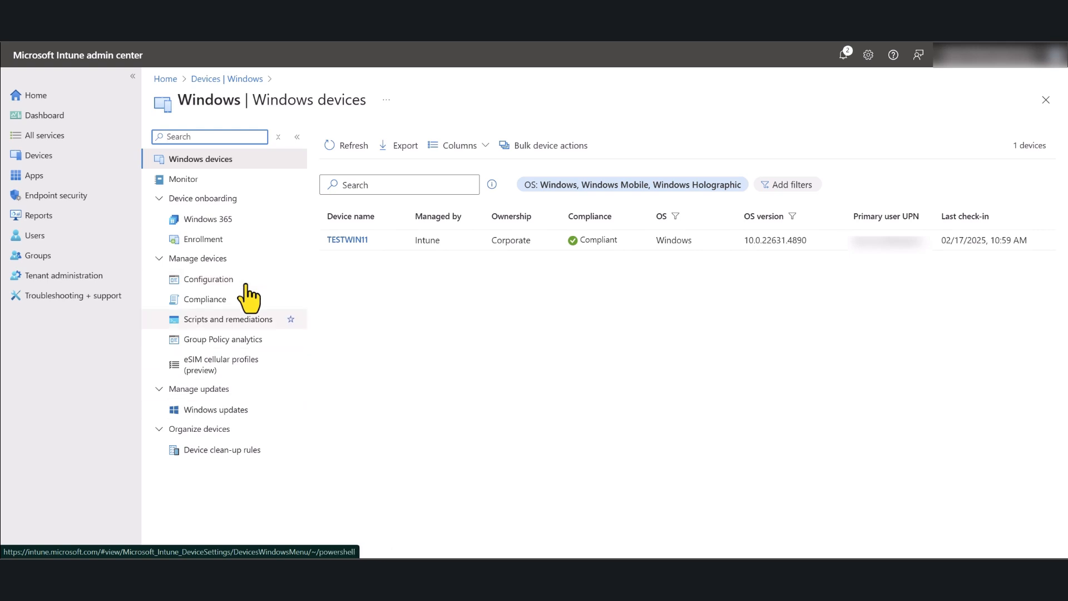
left_click(199, 281)
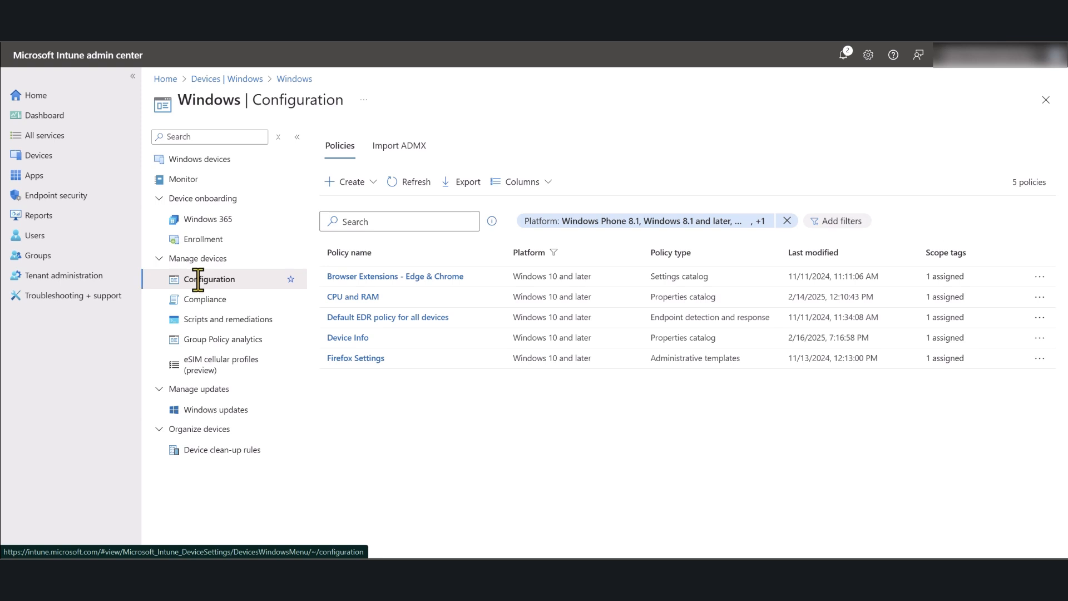
left_click(354, 182)
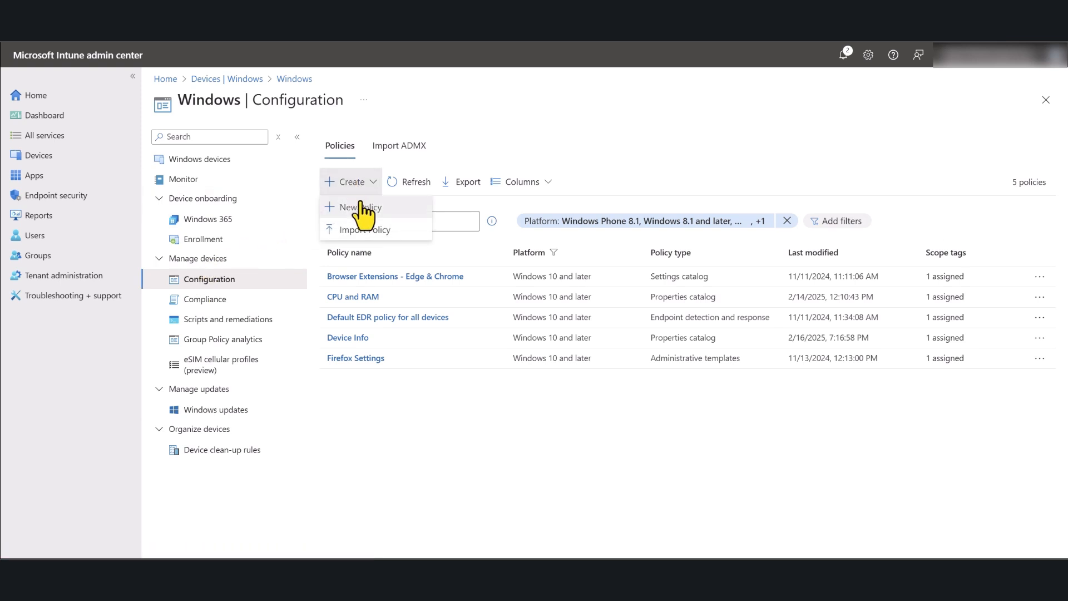
left_click(365, 205)
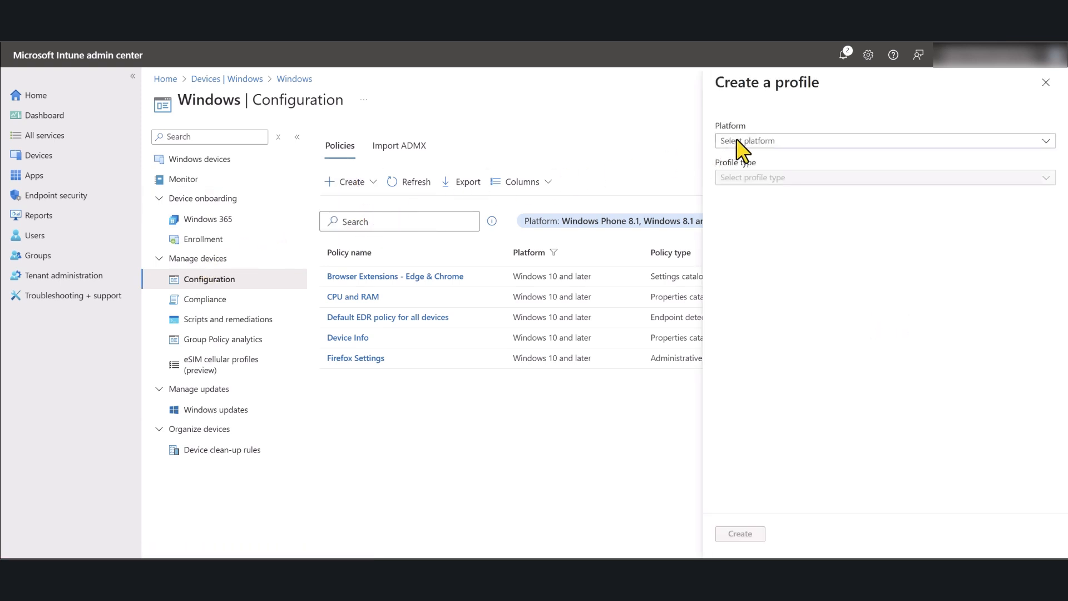
left_click(739, 140)
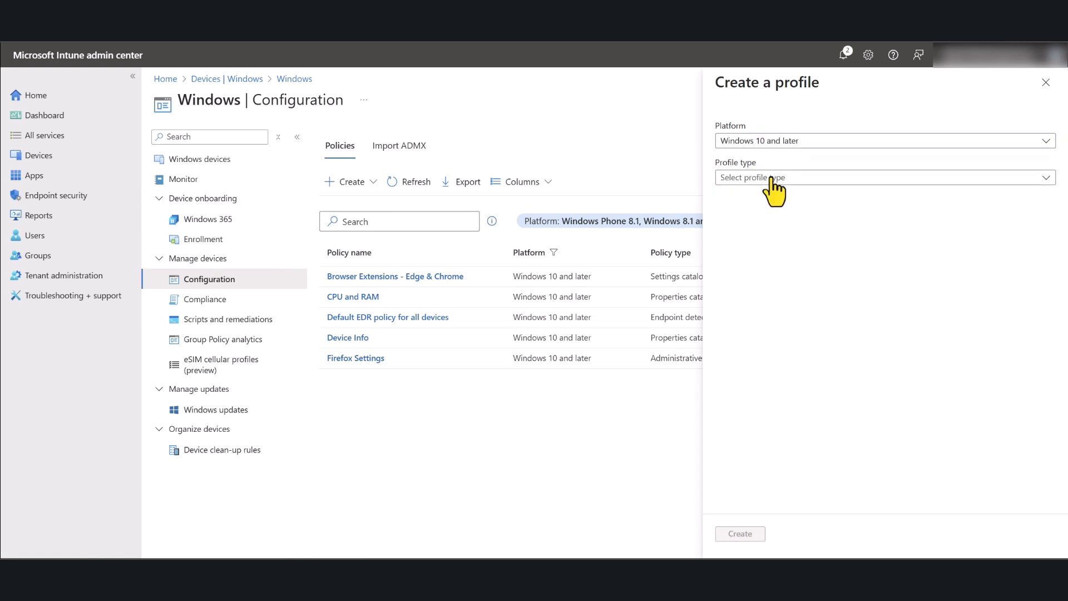
left_click(771, 178)
left_click(772, 217)
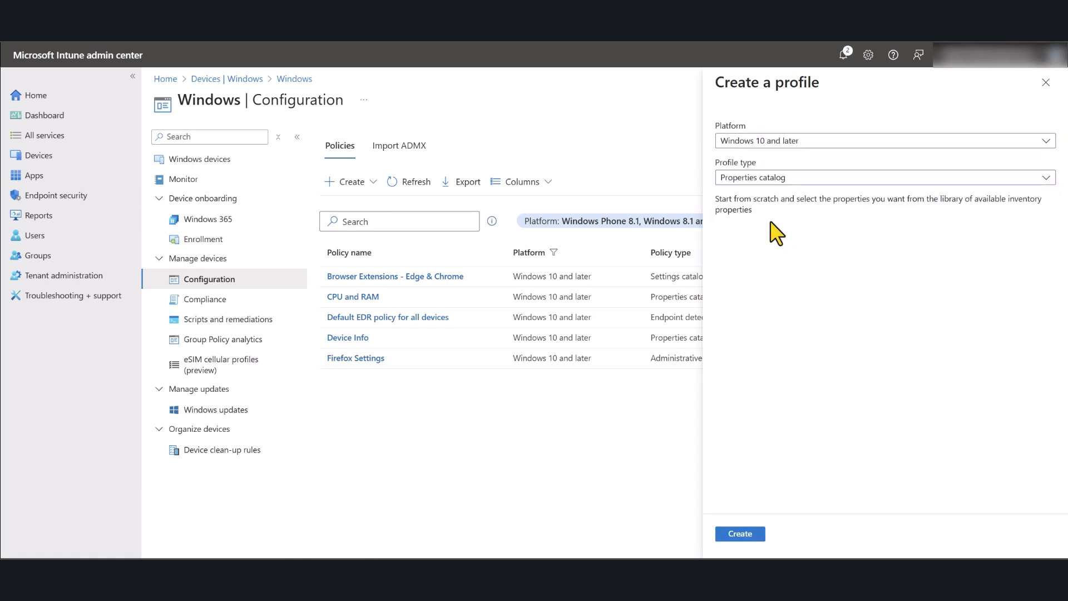
left_click(734, 533)
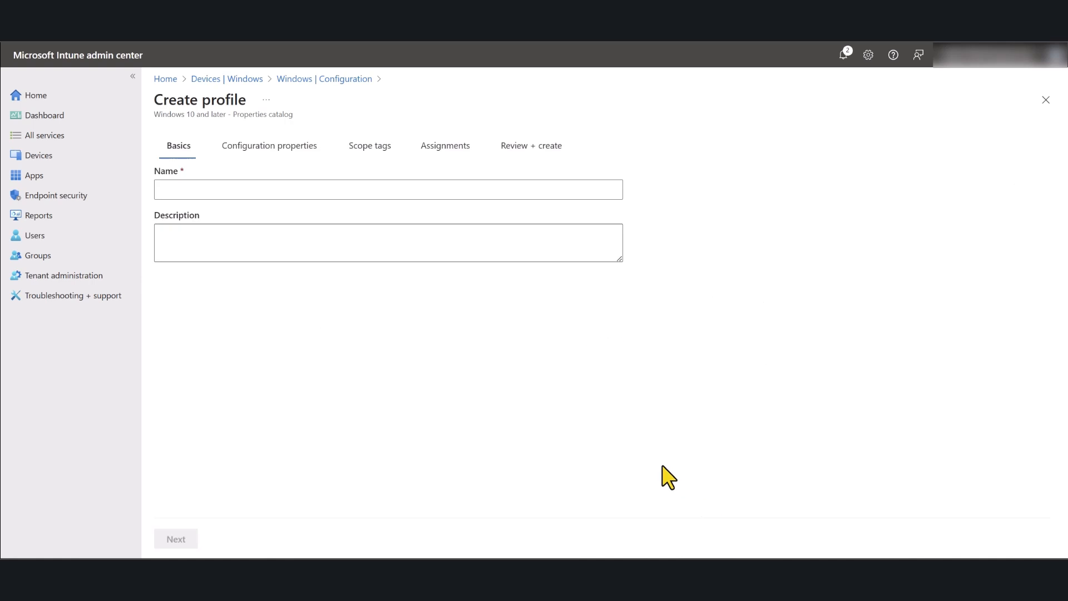
Name the profile Device Info and proceed to its configuration properties
left_click(351, 188)
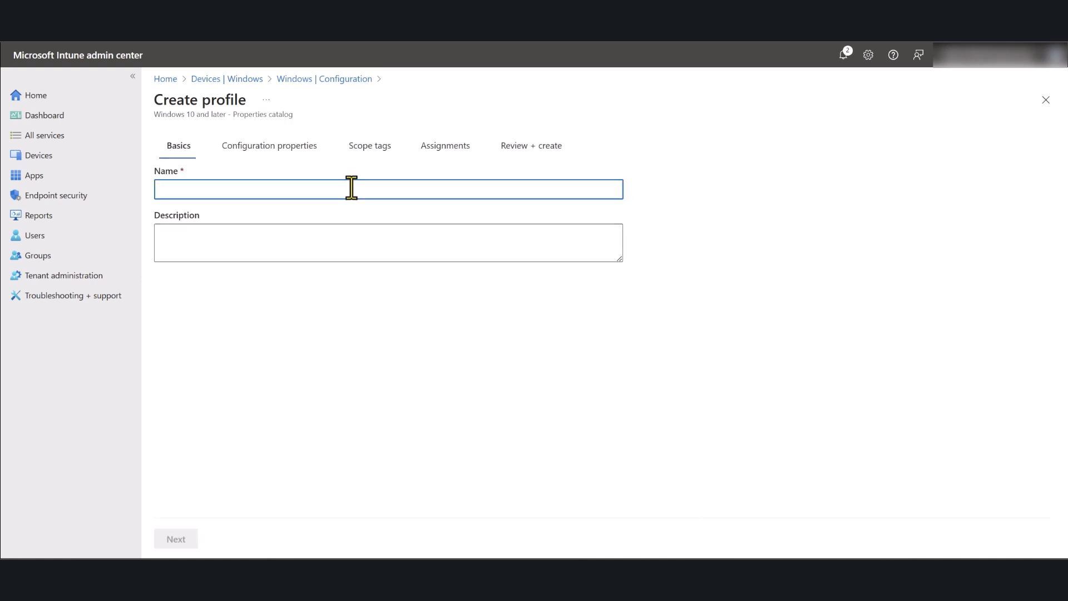
type("Device Info")
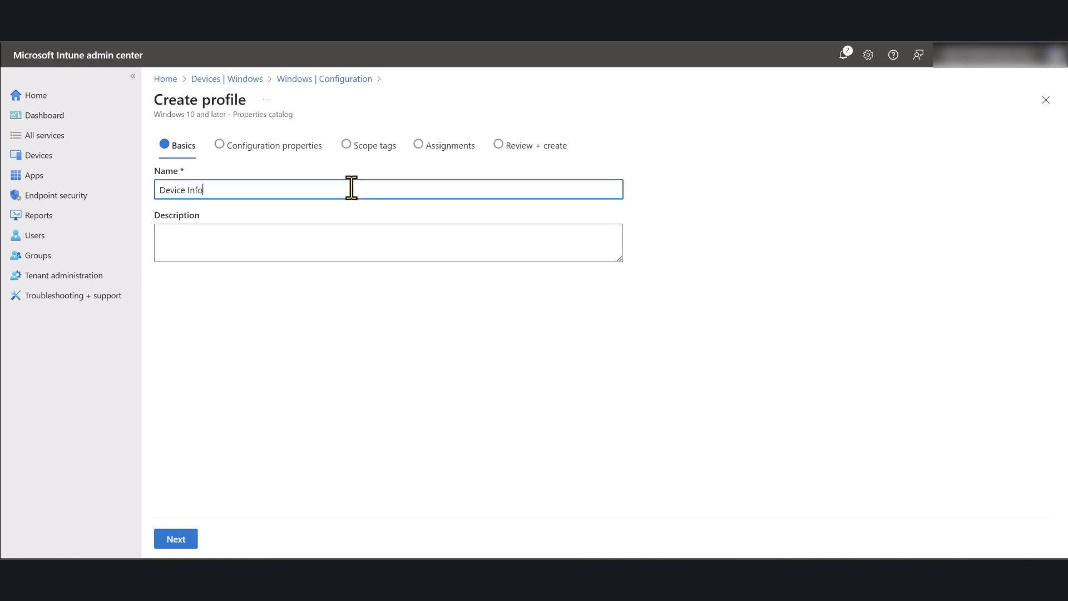
left_click(176, 538)
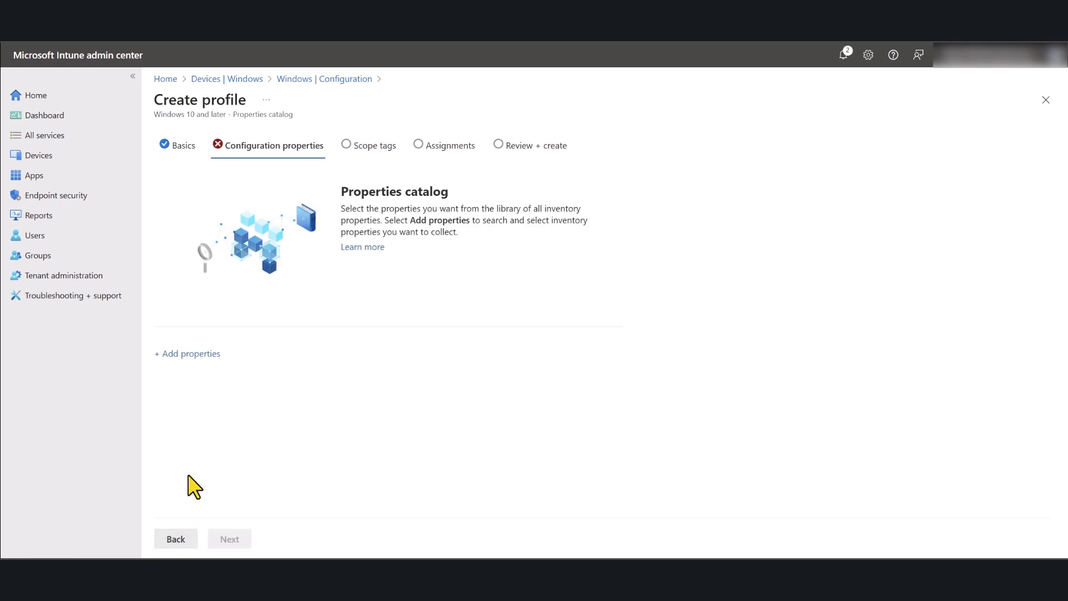
Add all properties of the CPU, Memory Info, Video Controller and OS Version categories to the profile
left_click(202, 359)
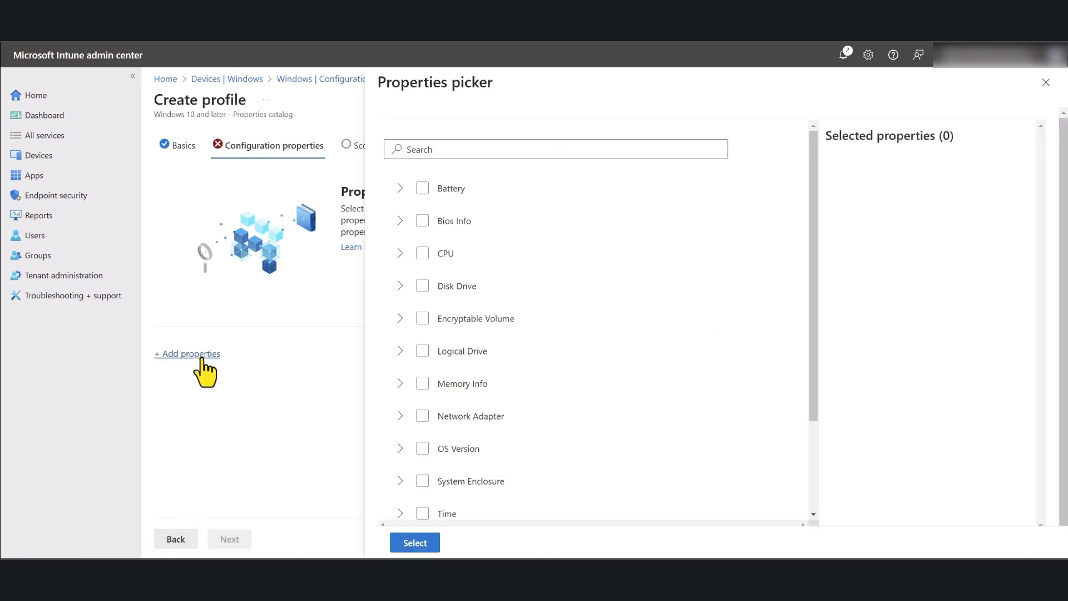
left_click(423, 253)
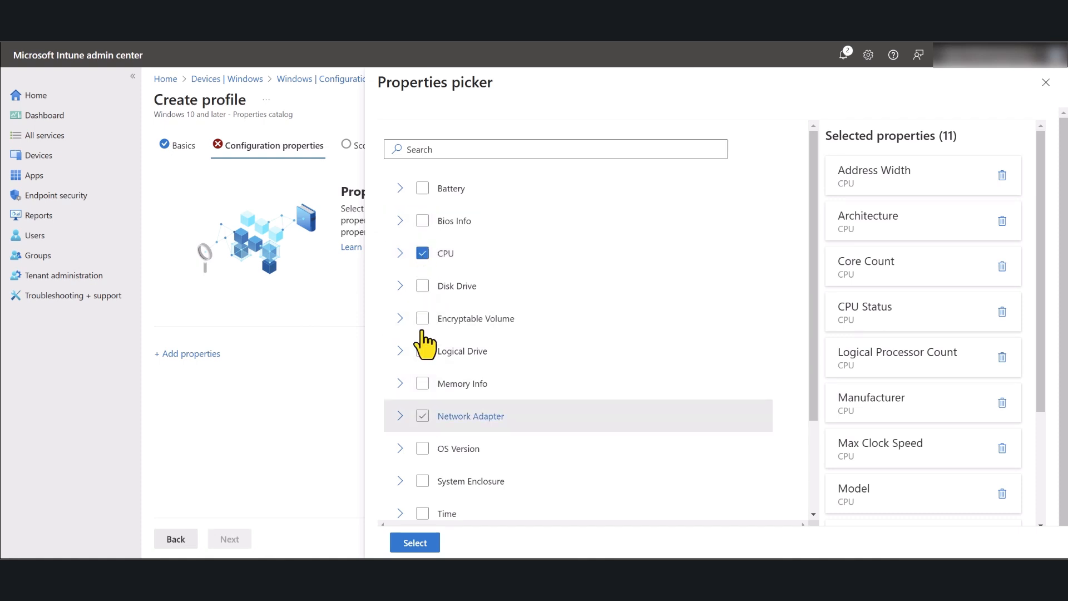
left_click(422, 384)
scroll(424, 392, "down", 2)
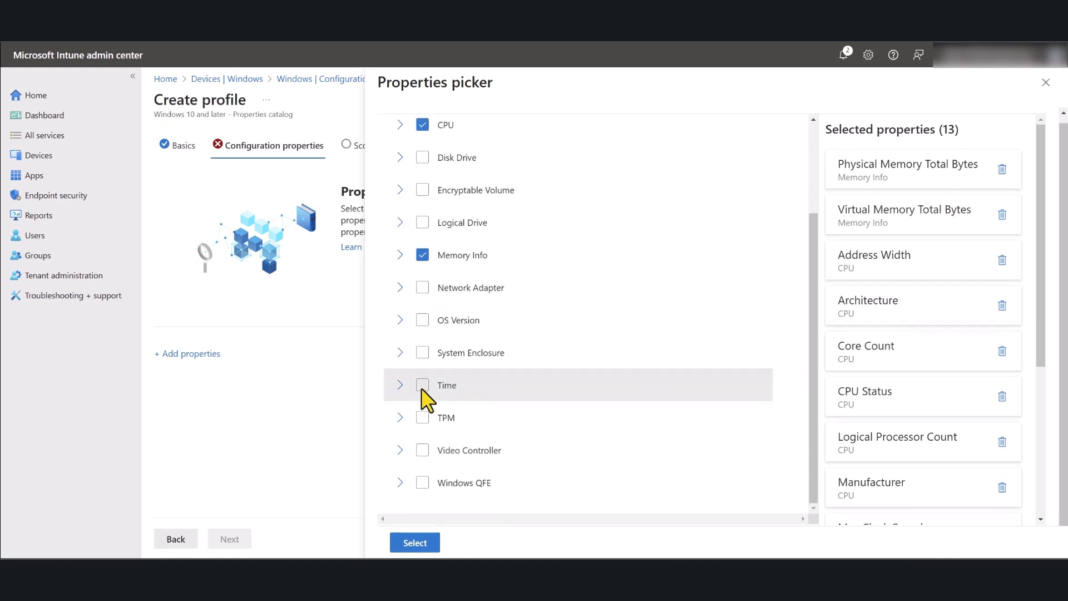
left_click(423, 450)
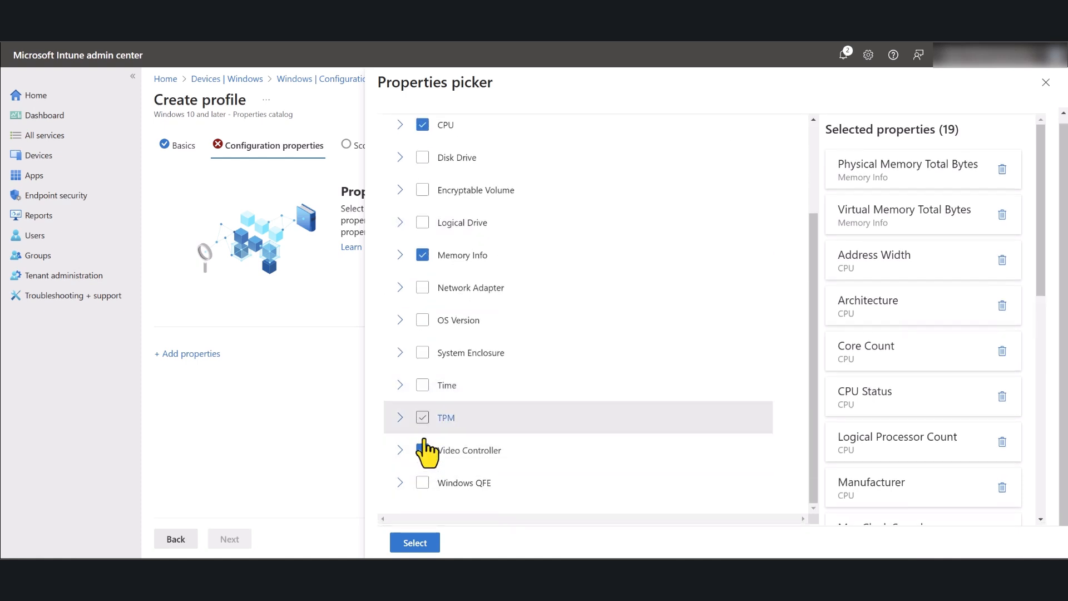
left_click(422, 320)
scroll(506, 377, "up", 2)
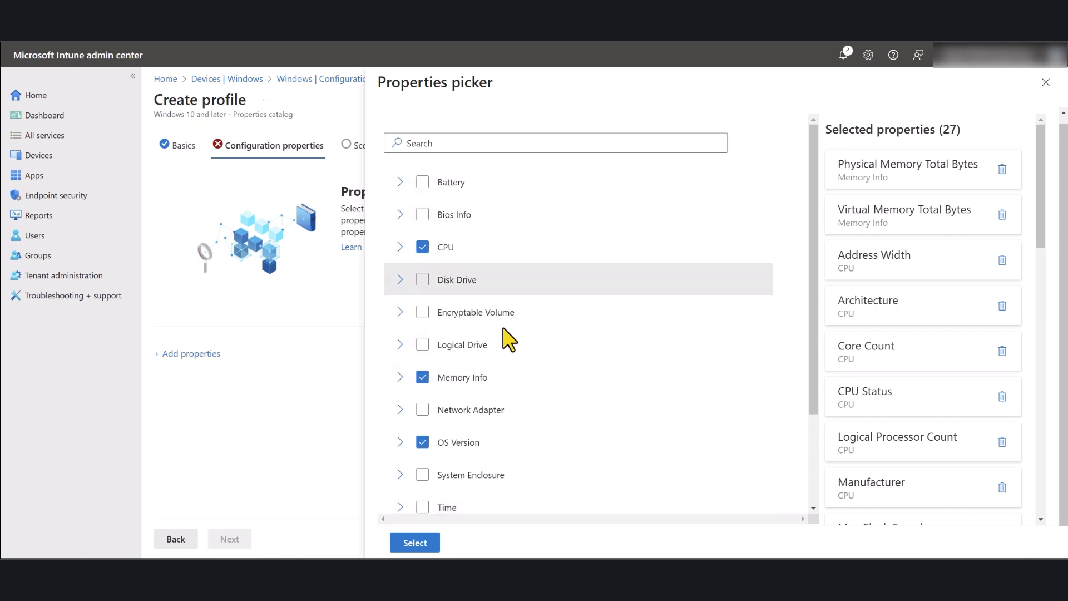
scroll(502, 334, "down", 2)
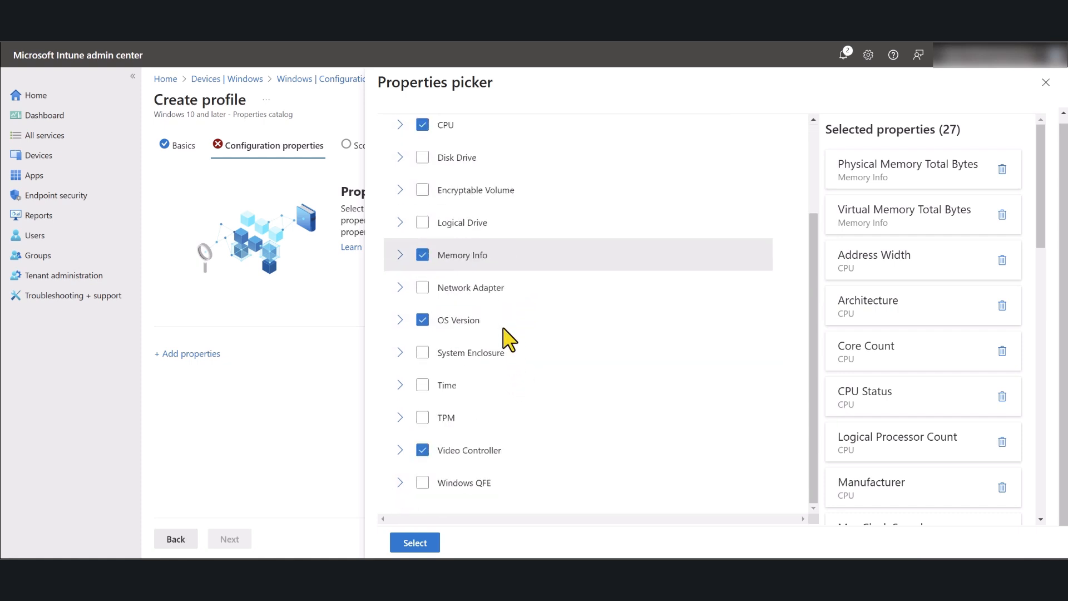
left_click(415, 543)
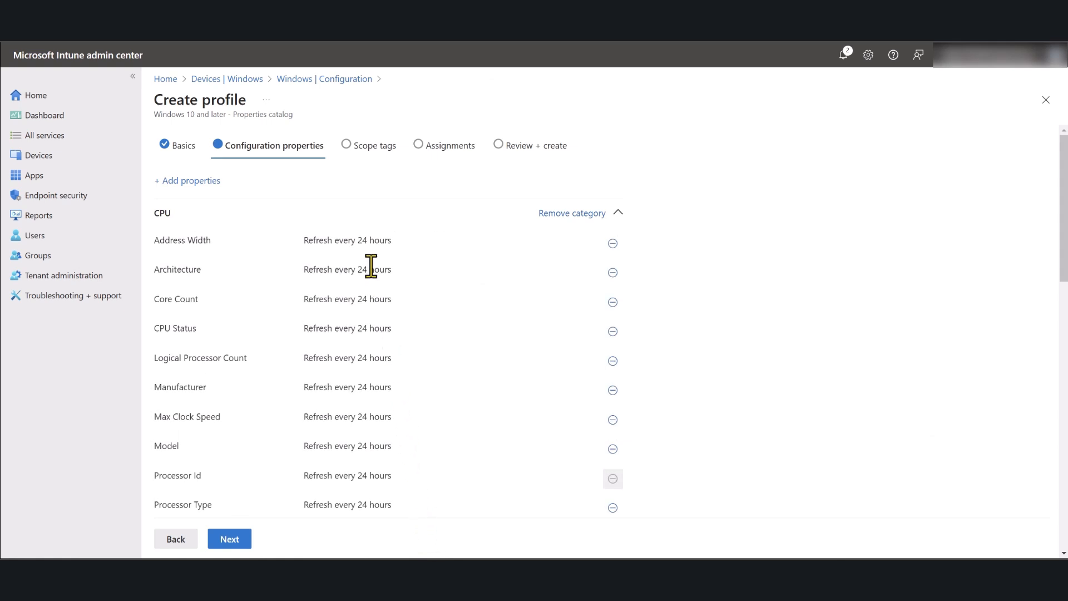
Advance the profile past its configuration properties and scope tags to Assignments, and leave the wizard for the Windows configuration policies
left_click(238, 539)
left_click(238, 539)
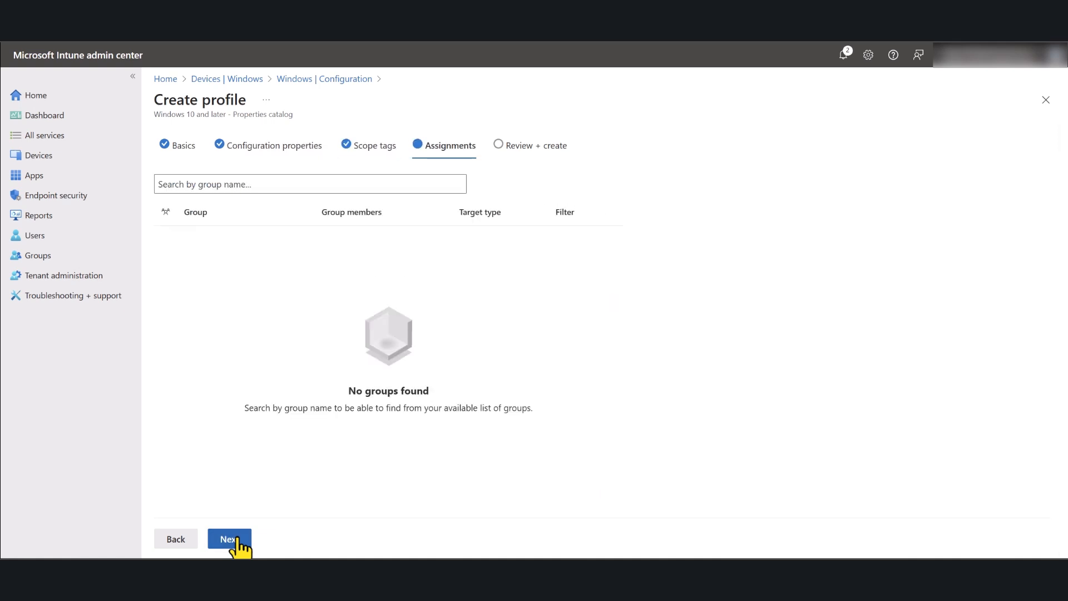
left_click(304, 78)
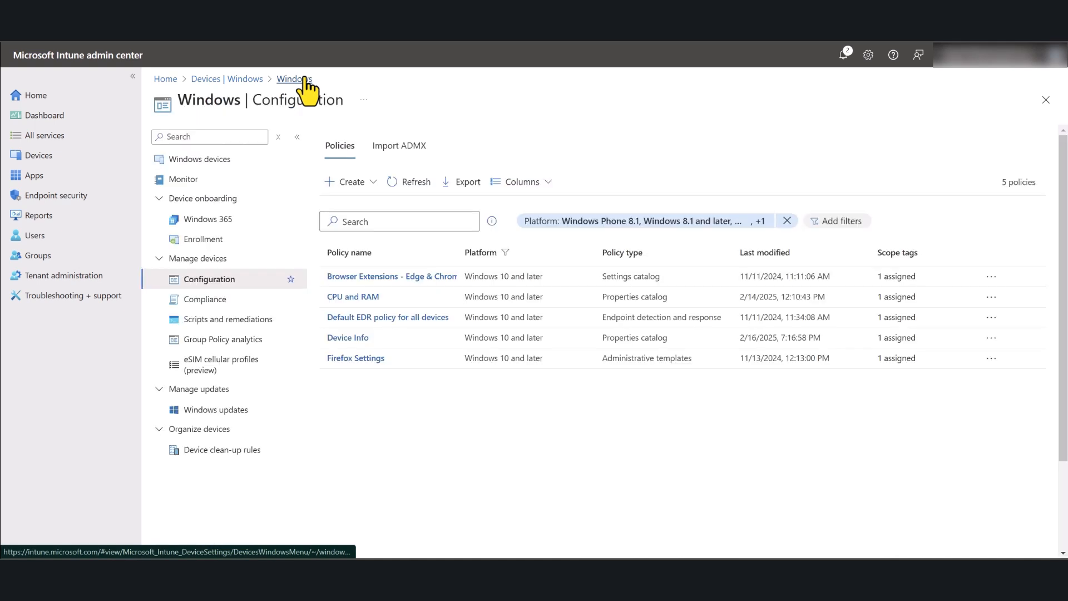
View the device check-in report of the Device Info profile and return to the Windows configuration policies
left_click(350, 338)
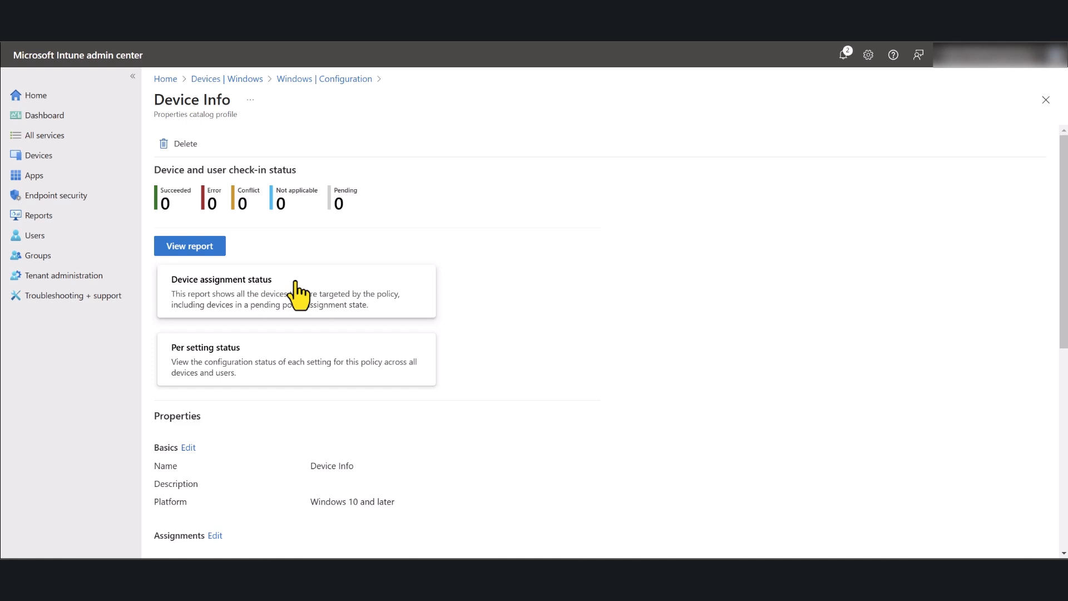
left_click(214, 251)
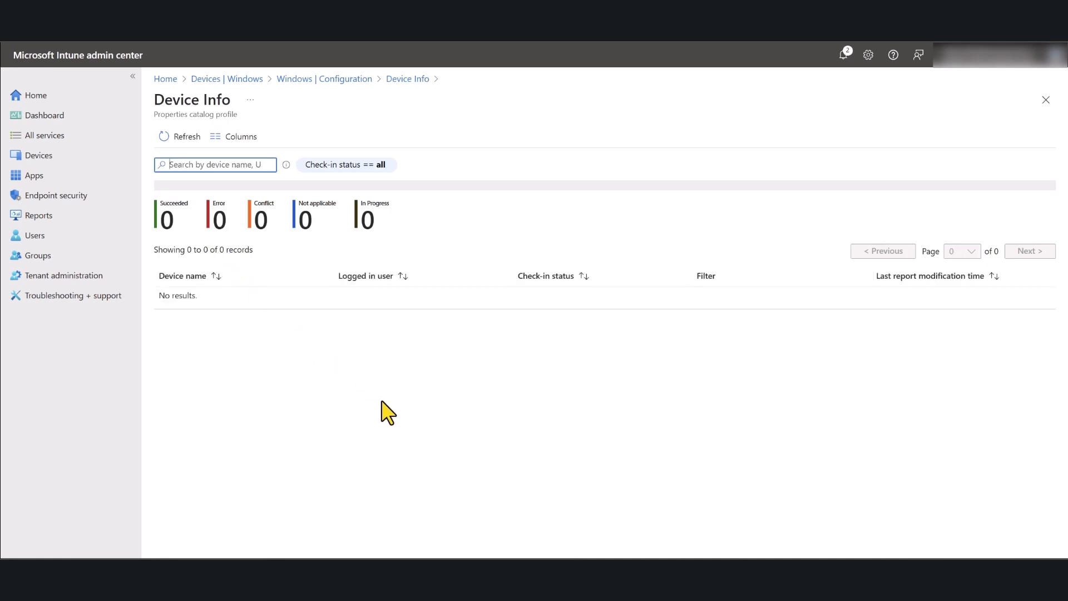
left_click(348, 80)
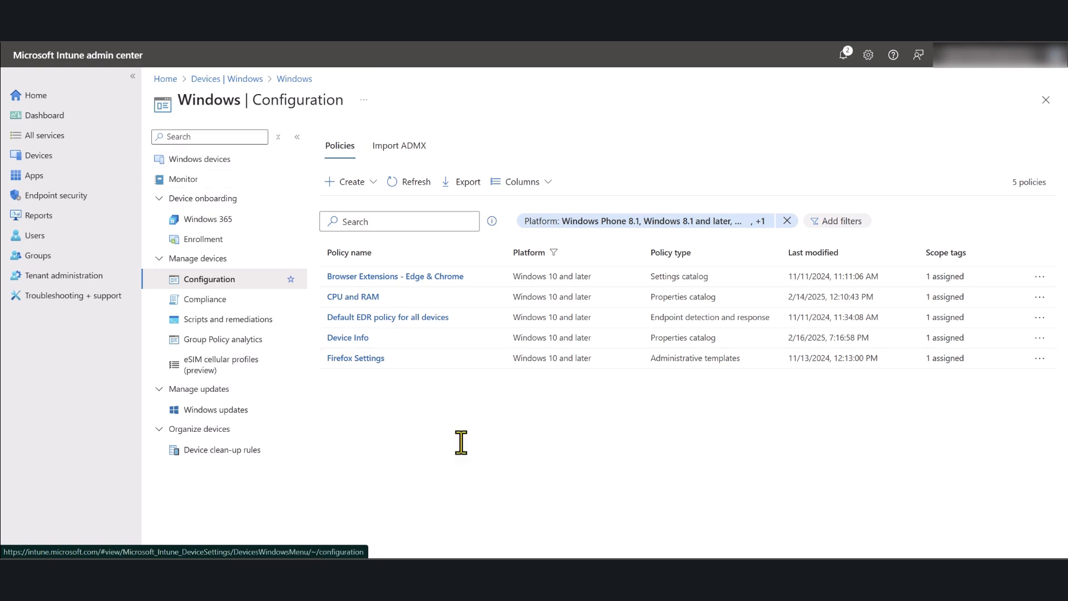
Open Scripts and remediations for Windows, and switch to ChatGPT to review the PowerShell script that collects hardware information
left_click(208, 319)
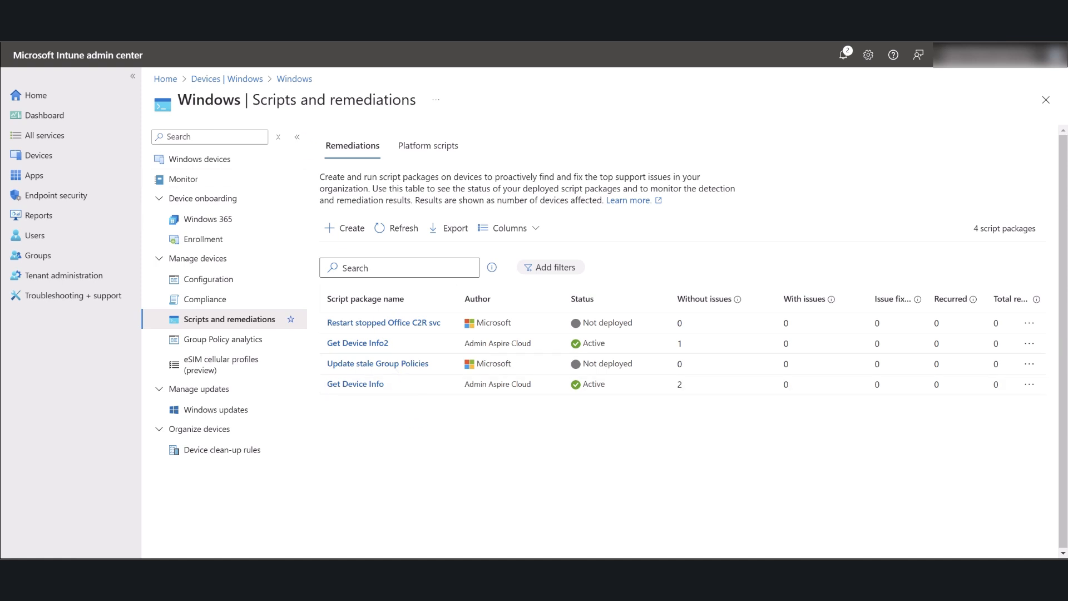
left_click(253, 12)
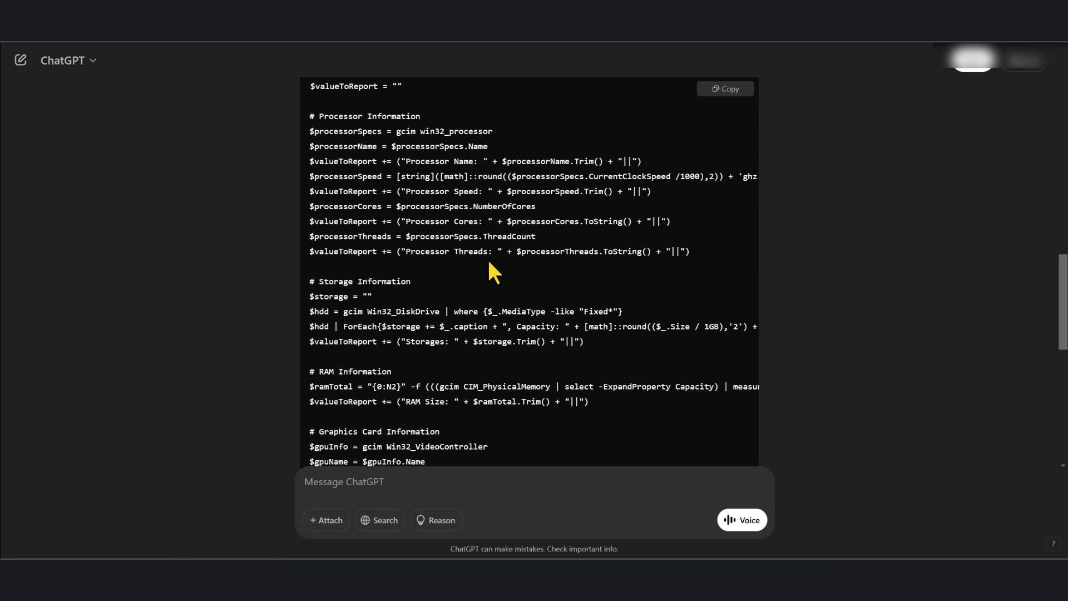
scroll(489, 260, "down", 1)
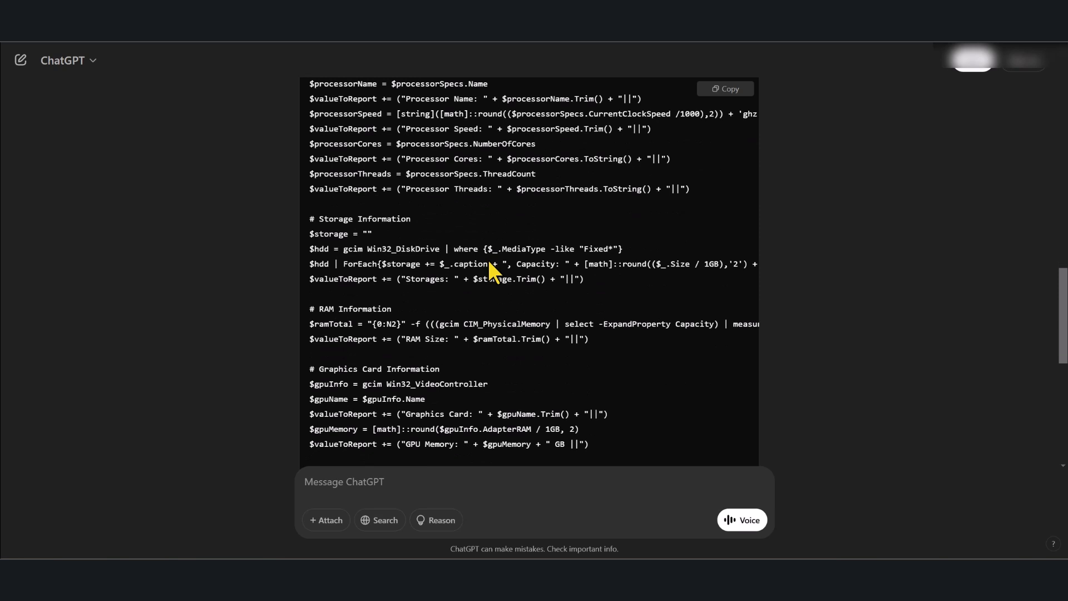
scroll(489, 259, "up", 1)
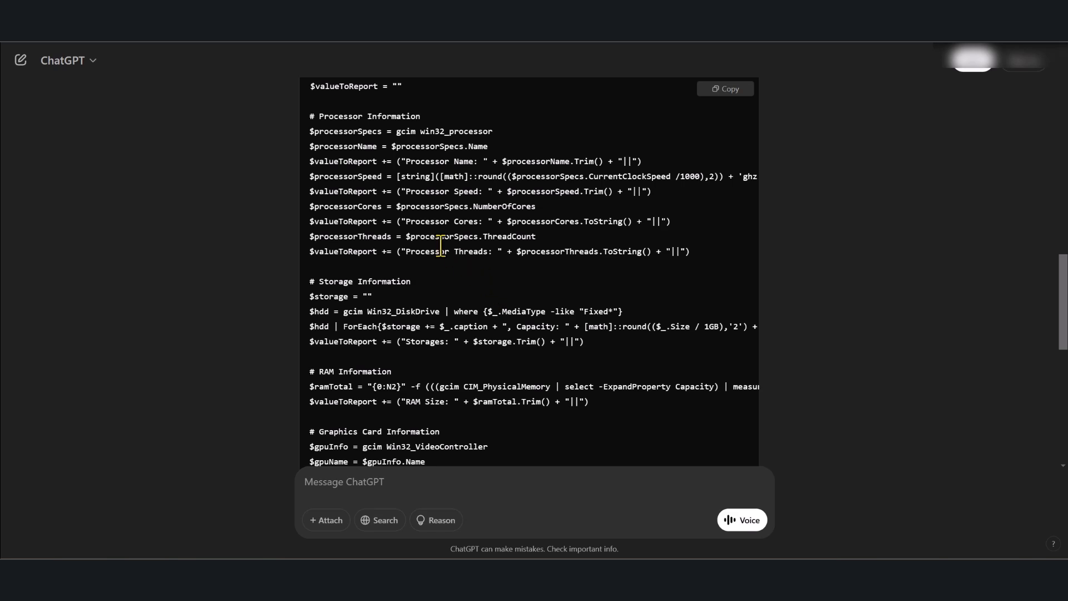
Switch back to the Intune admin center, start a custom remediation script package named Device Info and proceed to its settings
key("ctrl+Tab")
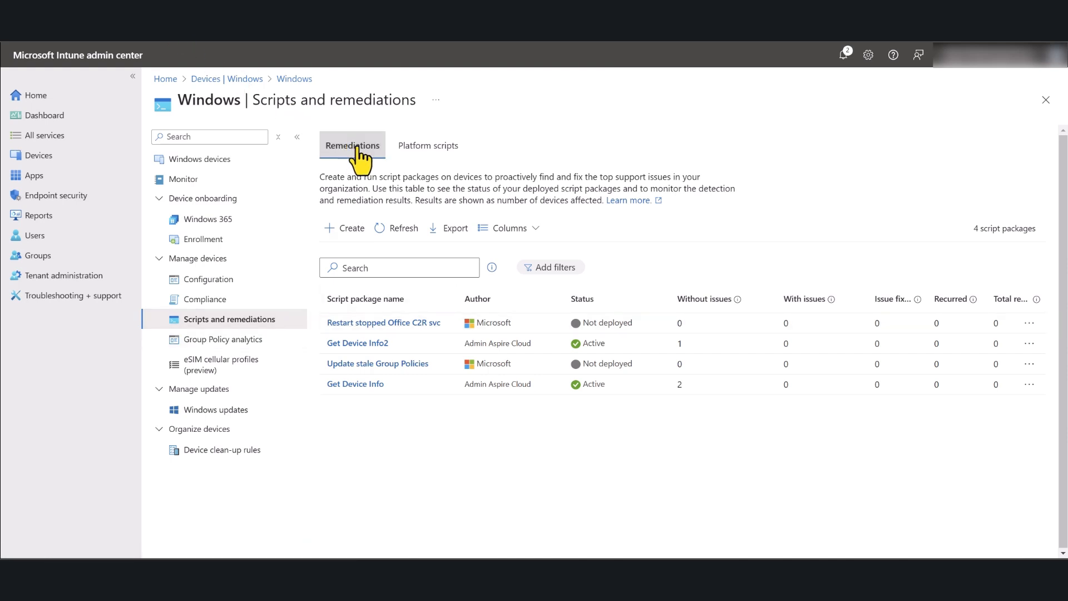
left_click(344, 231)
left_click(358, 198)
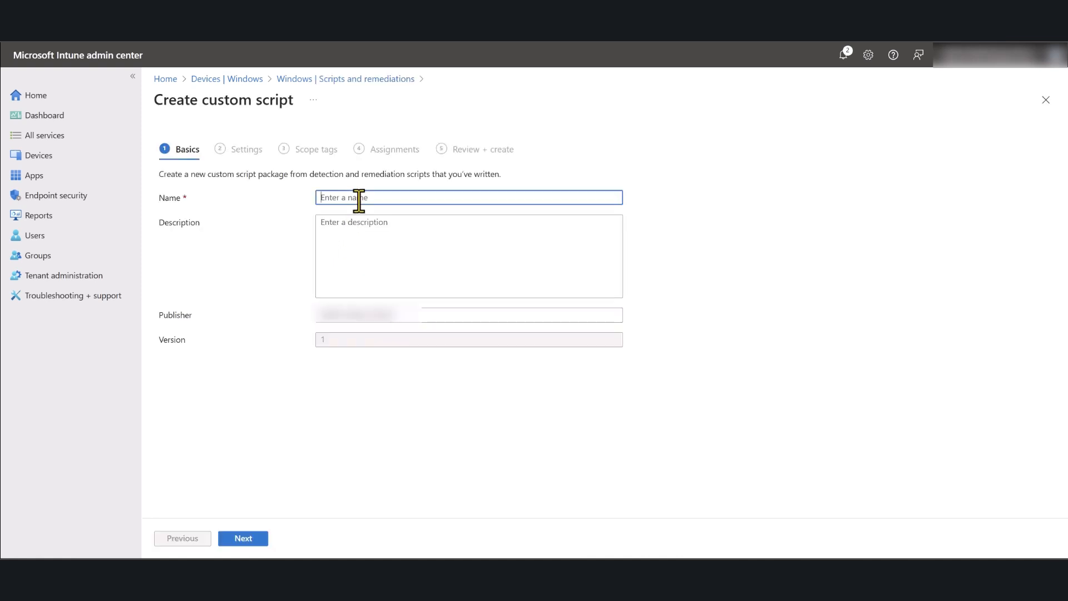
type("Device Info")
left_click(389, 234)
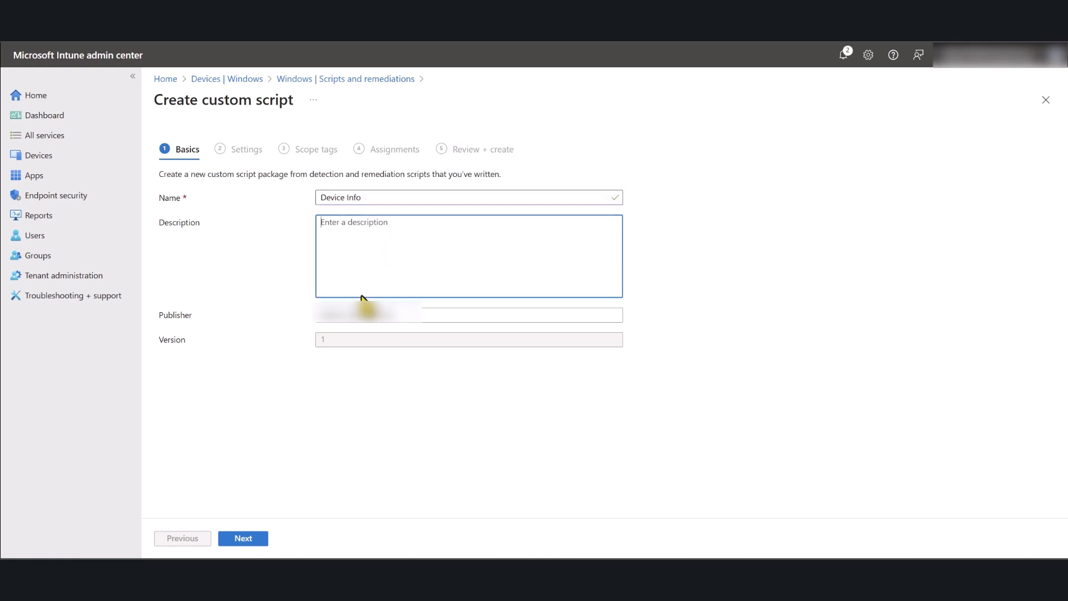
left_click(245, 538)
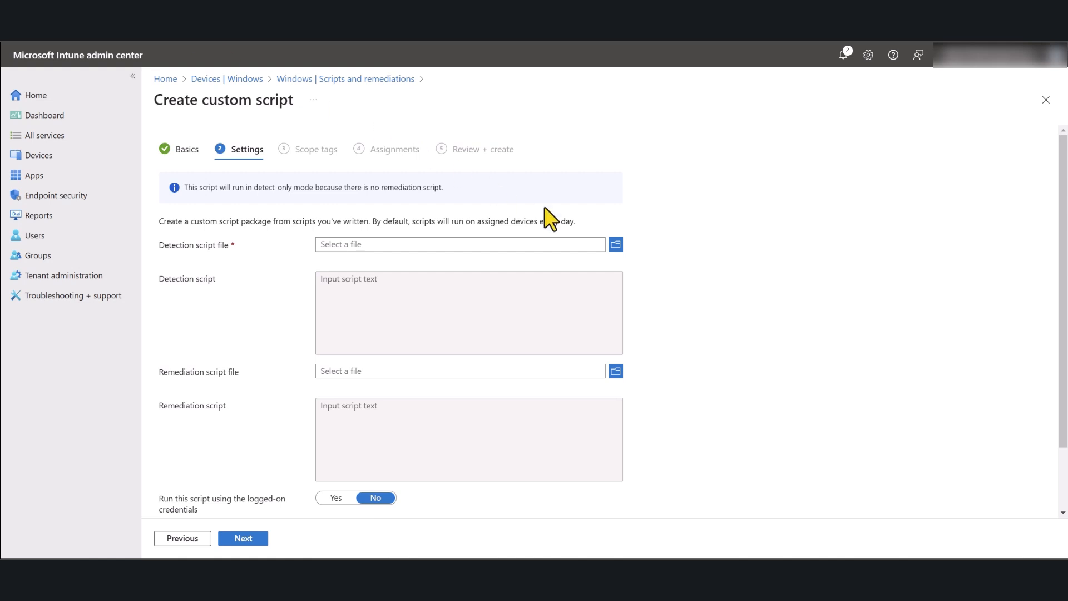
Upload hardwareinfo2.ps1 as the detection script and enable running the script in 64-bit PowerShell
left_click(616, 245)
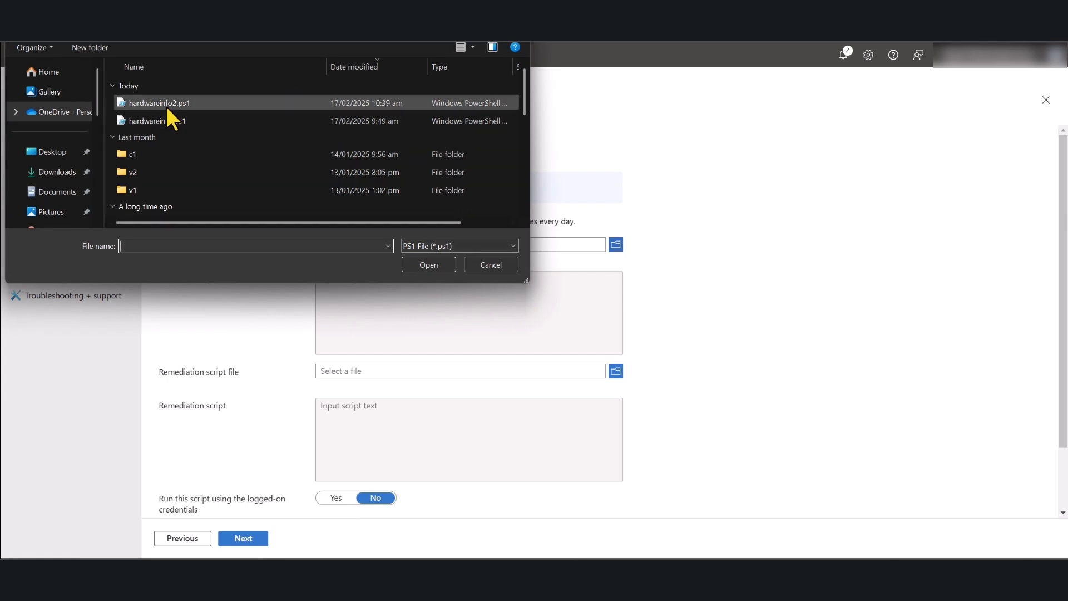
double_click(178, 102)
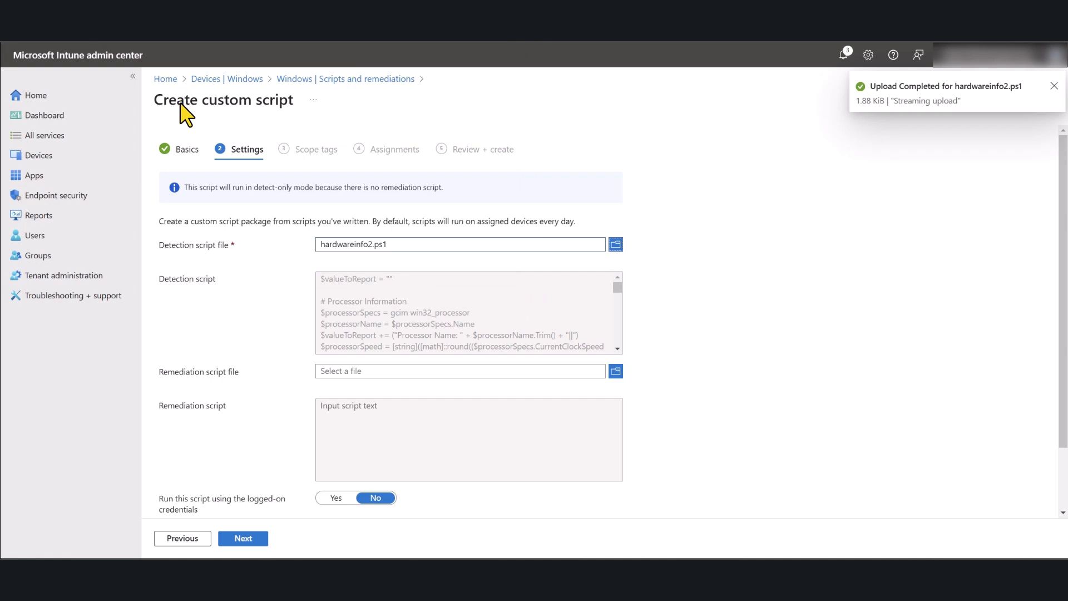
mouse_move(618, 286)
left_mouse_down()
mouse_move(618, 352)
mouse_move(612, 289)
left_mouse_up()
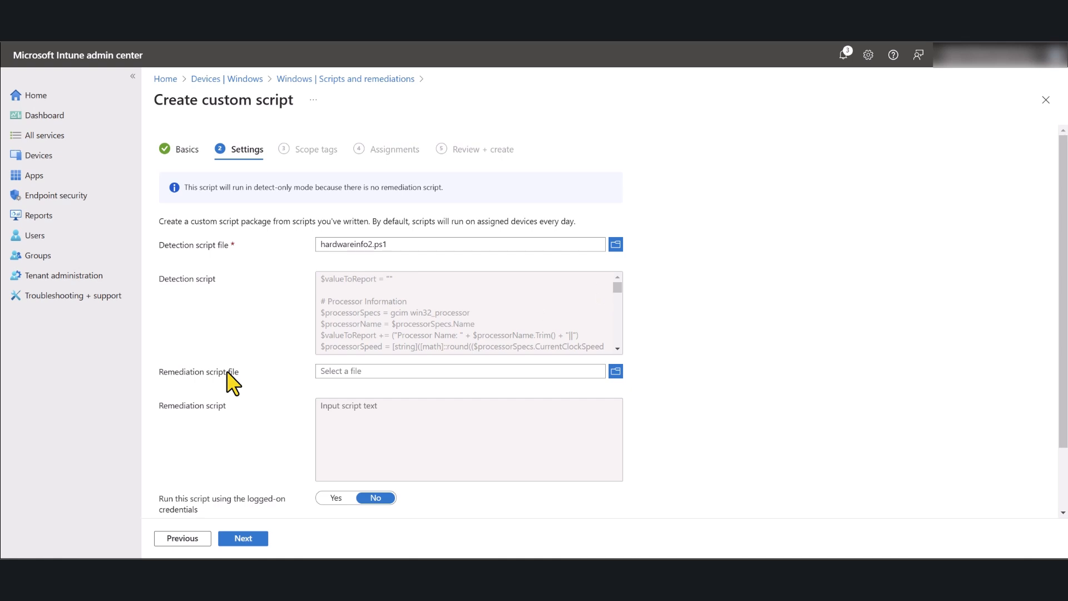
scroll(233, 382, "down", 2)
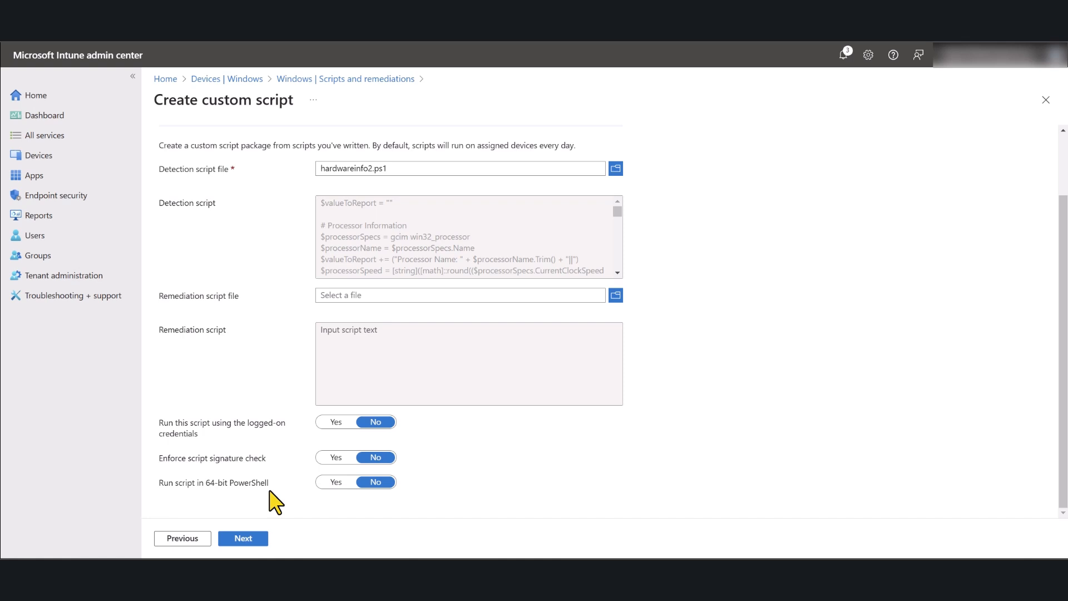
left_click(334, 484)
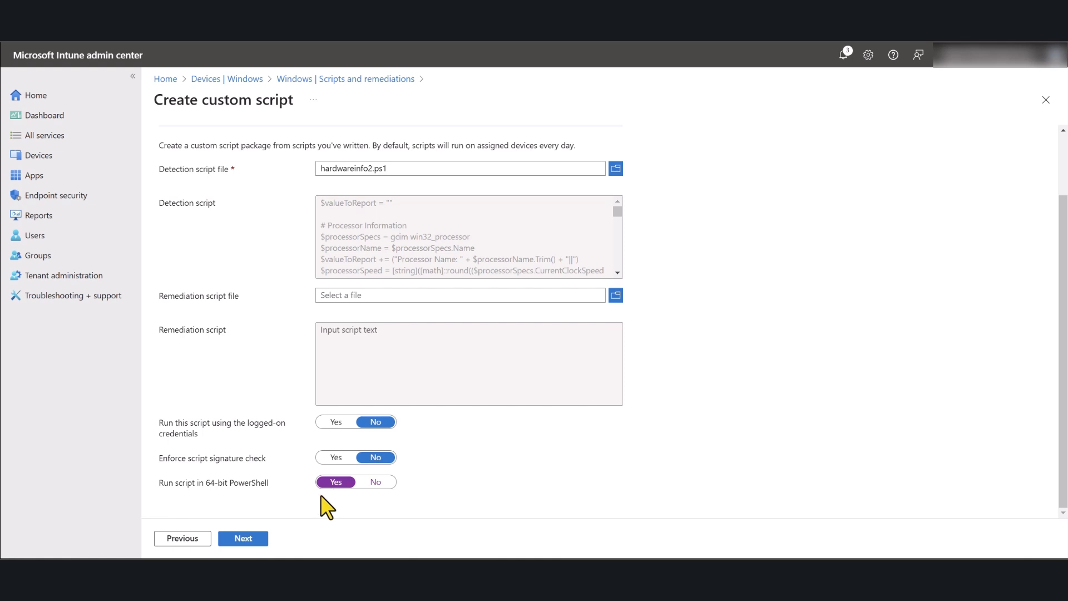
left_click(246, 538)
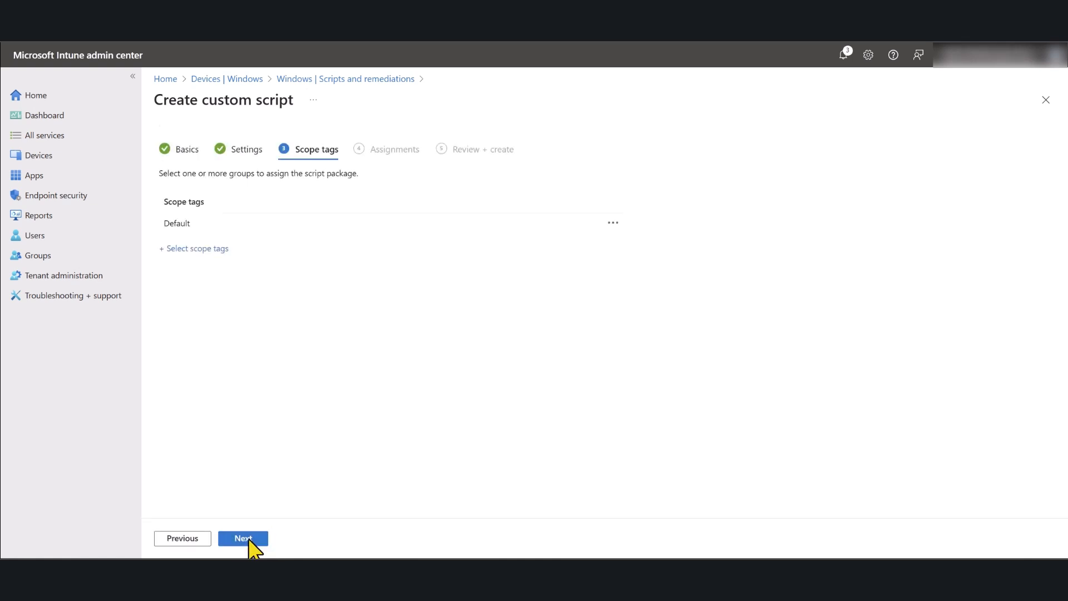
Keep the default scope tag and assign the script package to all devices with an hourly schedule
left_click(248, 544)
left_click(247, 544)
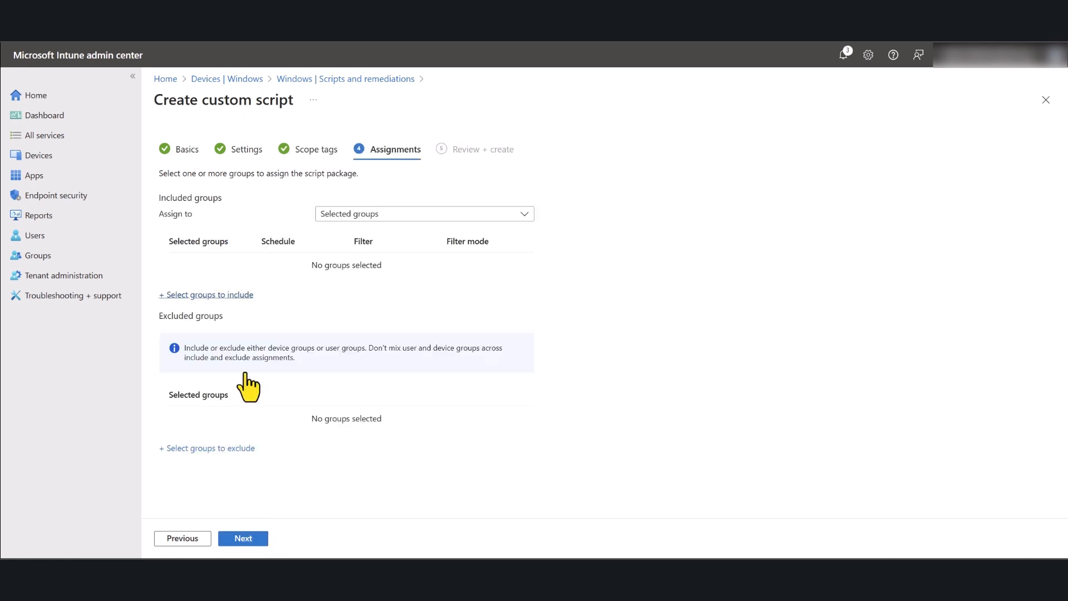
left_click(340, 216)
left_click(340, 272)
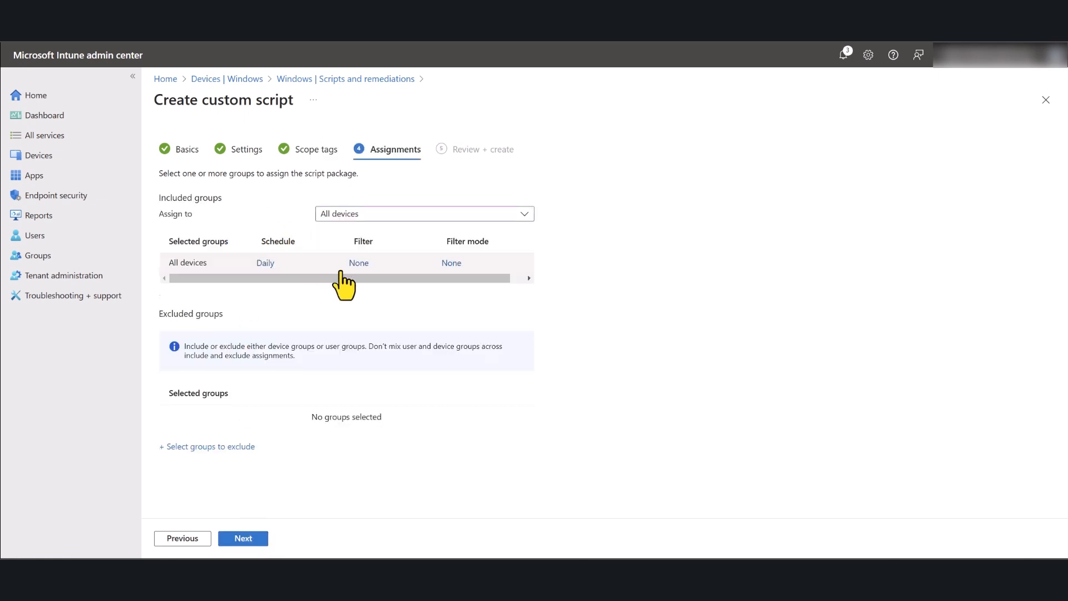
left_click(265, 264)
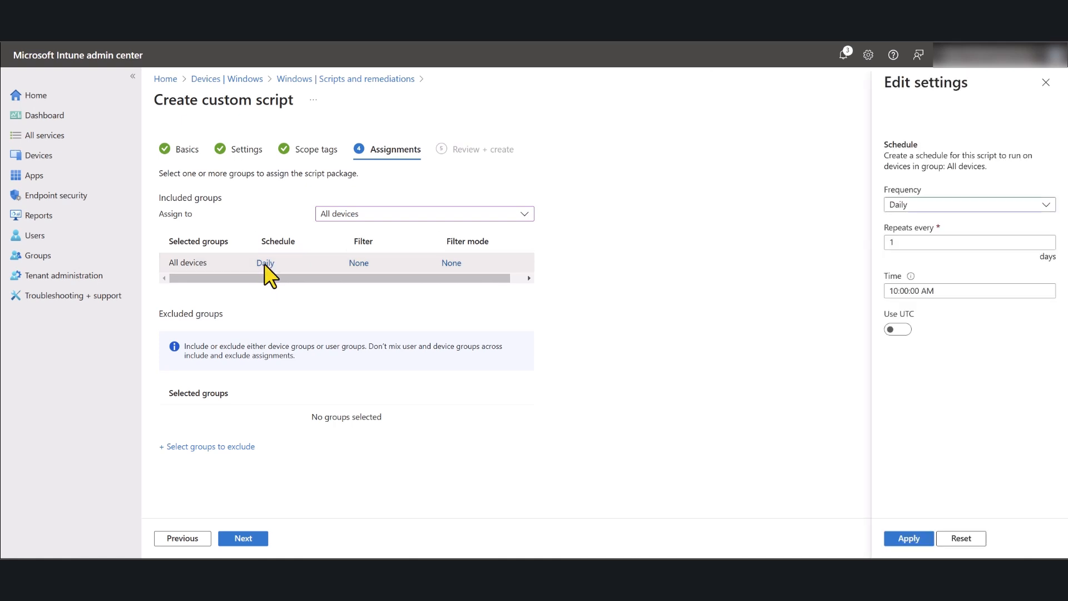
left_click(938, 206)
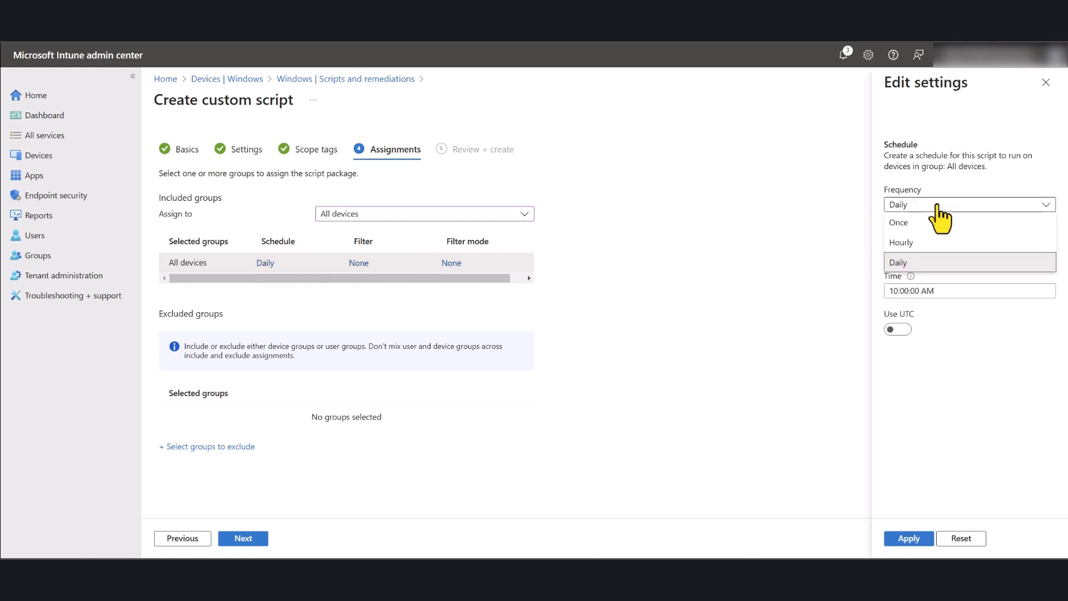
left_click(911, 244)
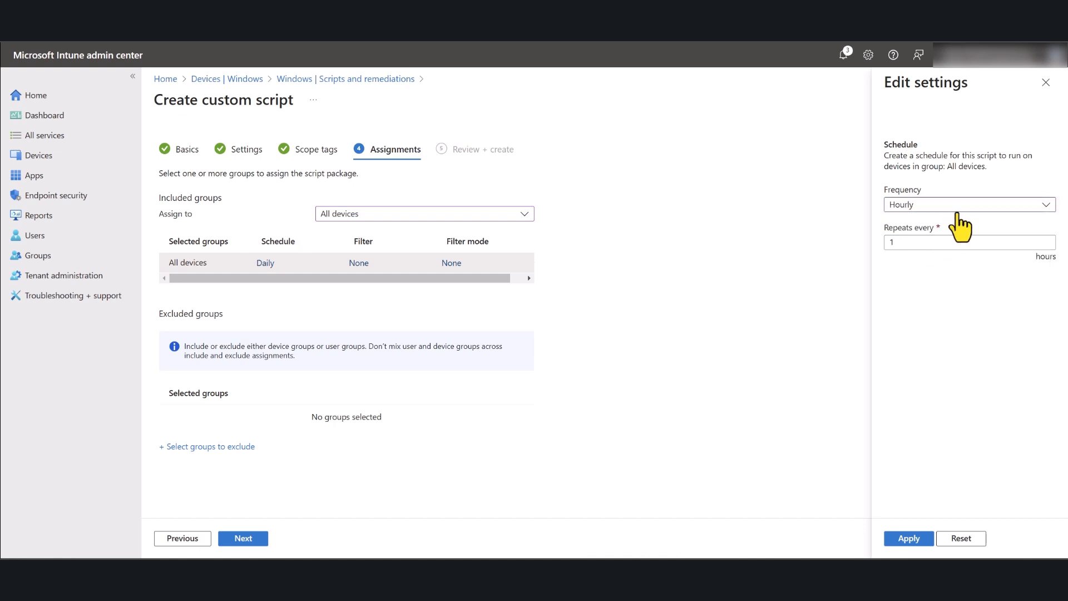
left_click(914, 537)
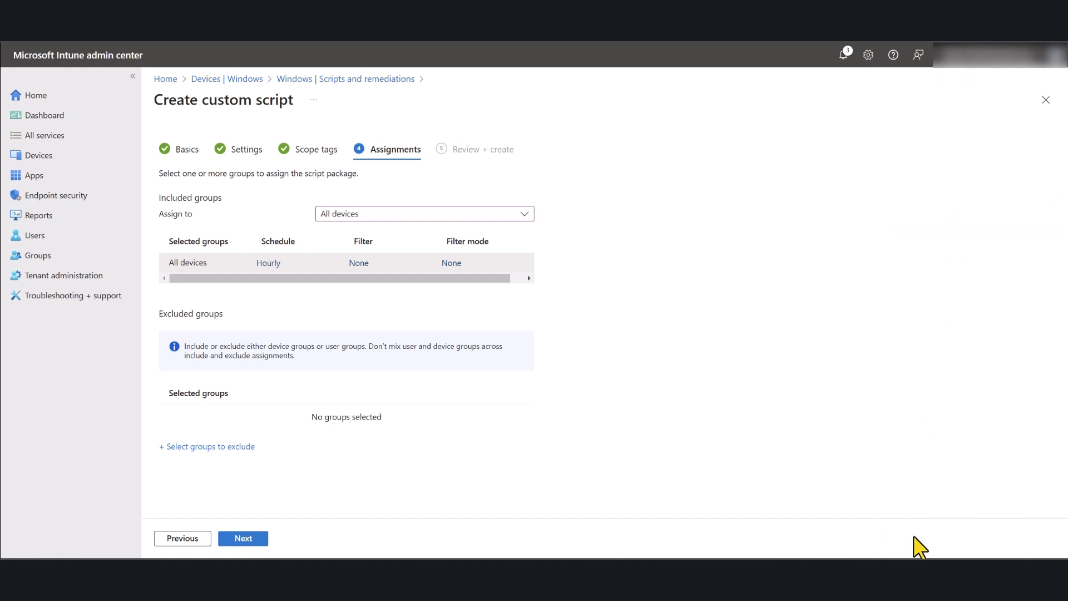
Review the summary of the Device Info script package and submit it for creation
left_click(254, 541)
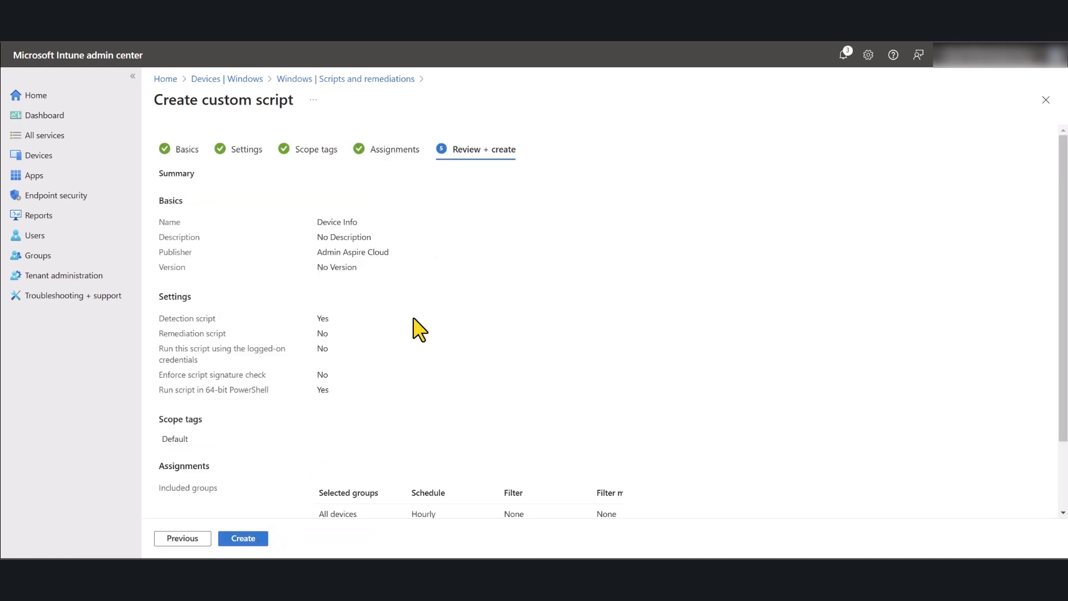
scroll(419, 330, "down", 2)
scroll(419, 330, "up", 2)
scroll(410, 273, "down", 2)
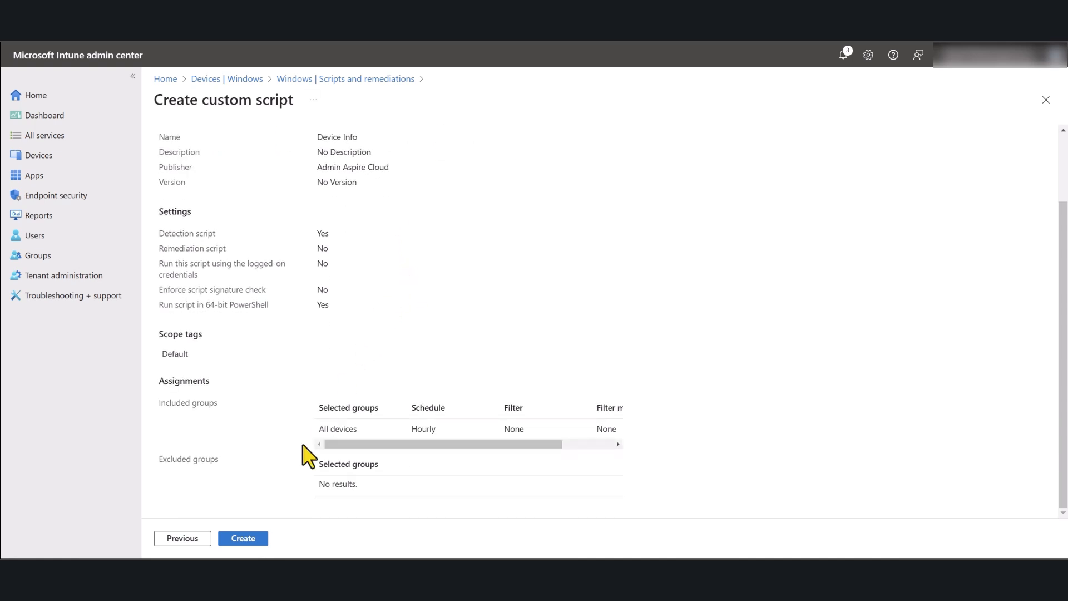
left_click(243, 539)
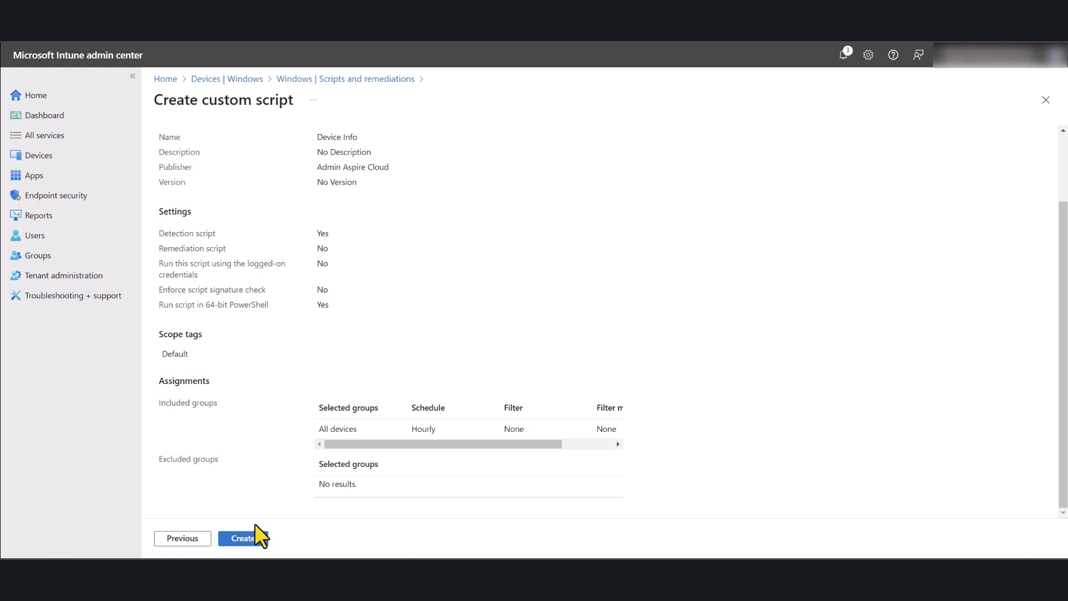
Return to Scripts and remediations and check the detection status overview of the Get Device Info2 package
left_click(315, 80)
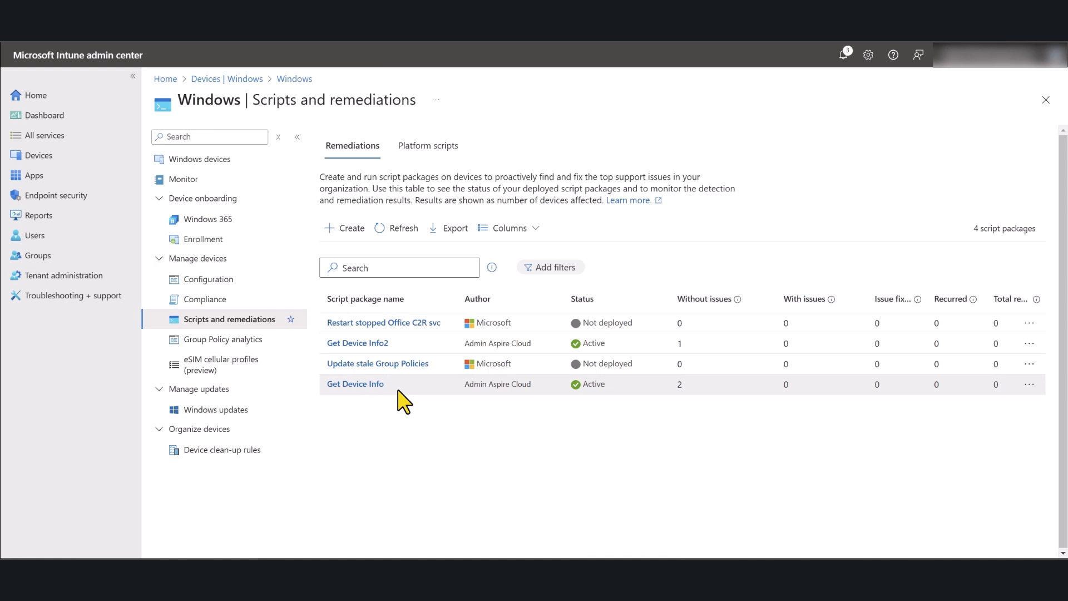
left_click(351, 343)
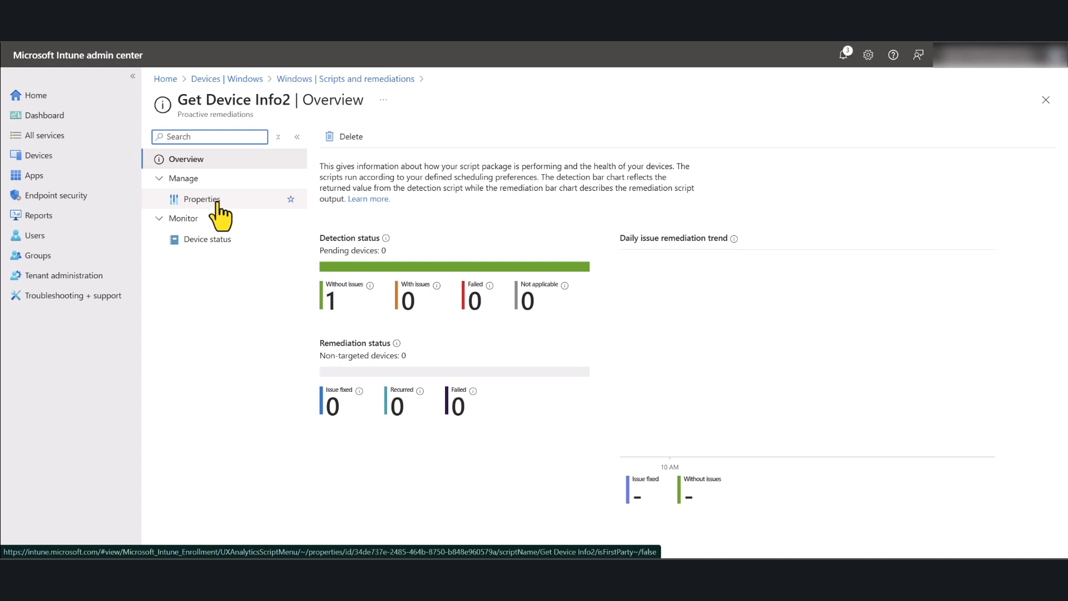
left_click(331, 79)
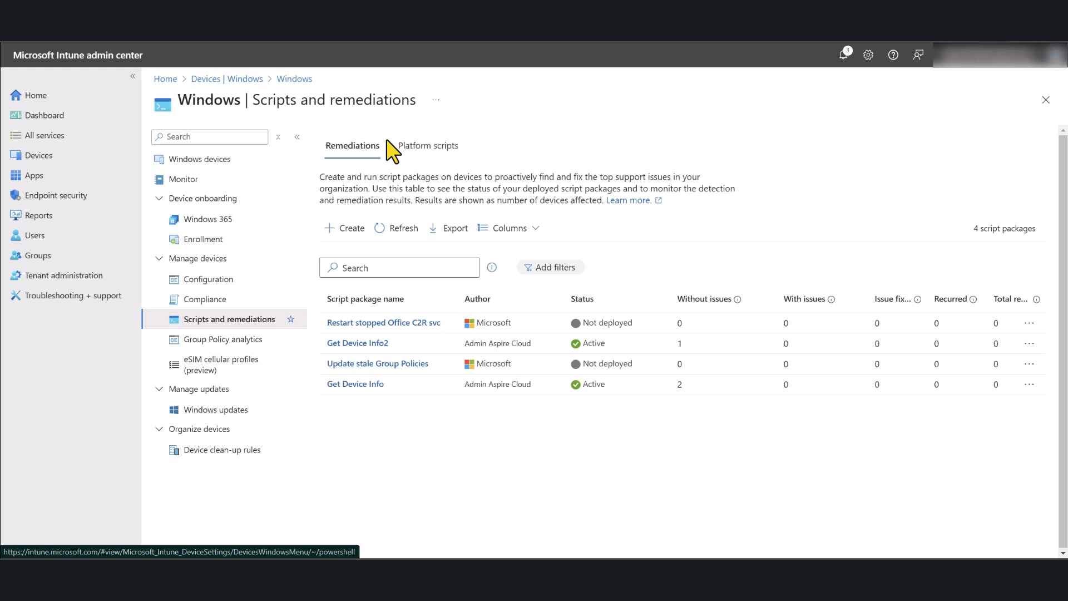
Open the on-demand remediation page for the TESTWIN11 Windows device and select the Get Device Info2 script package
left_click(72, 161)
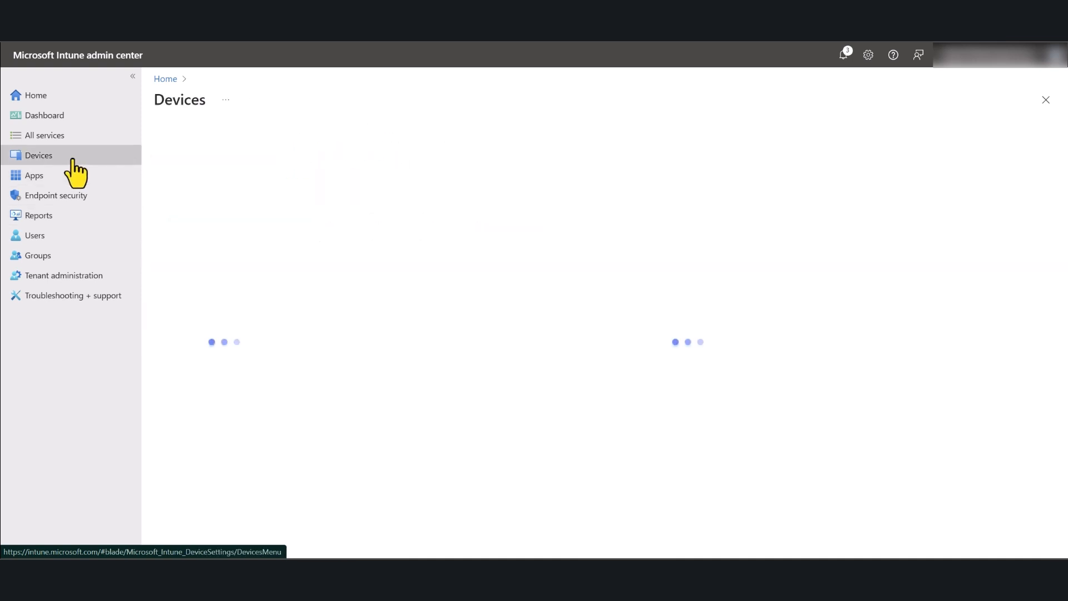
left_click(370, 208)
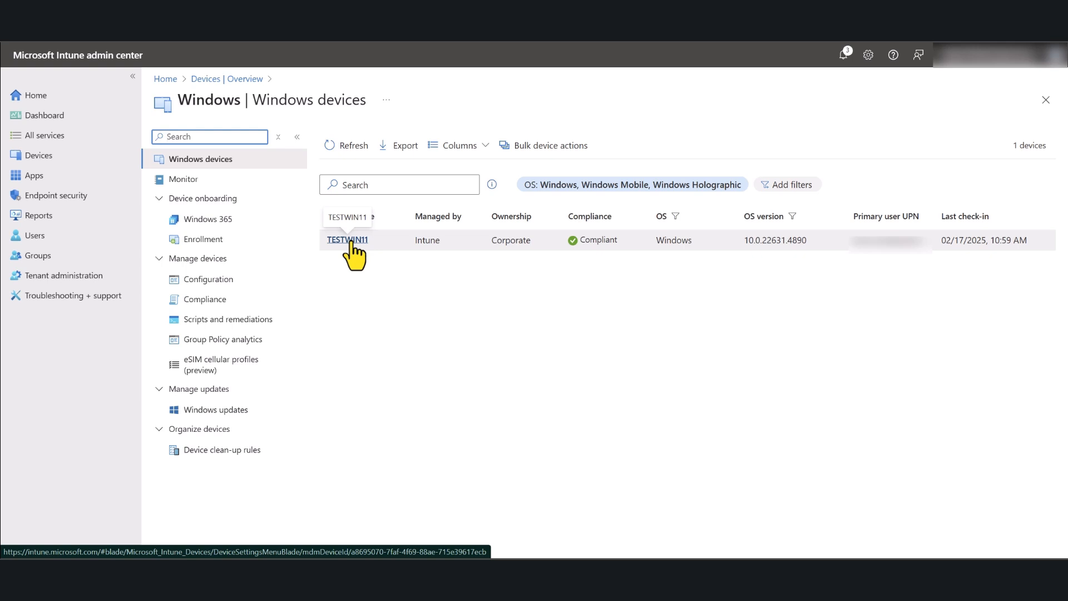
left_click(350, 240)
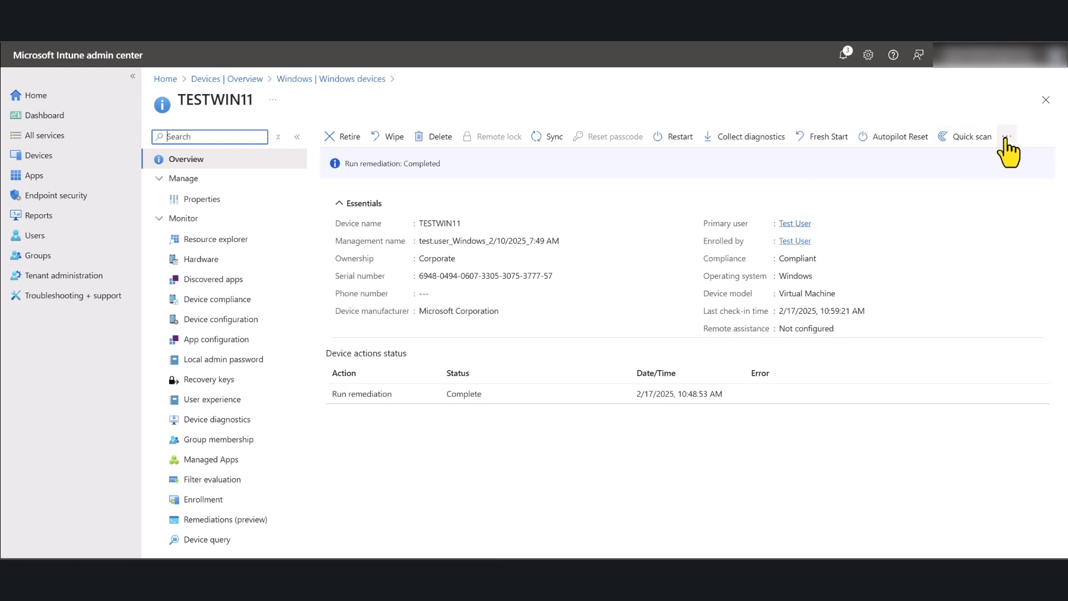
left_click(1007, 136)
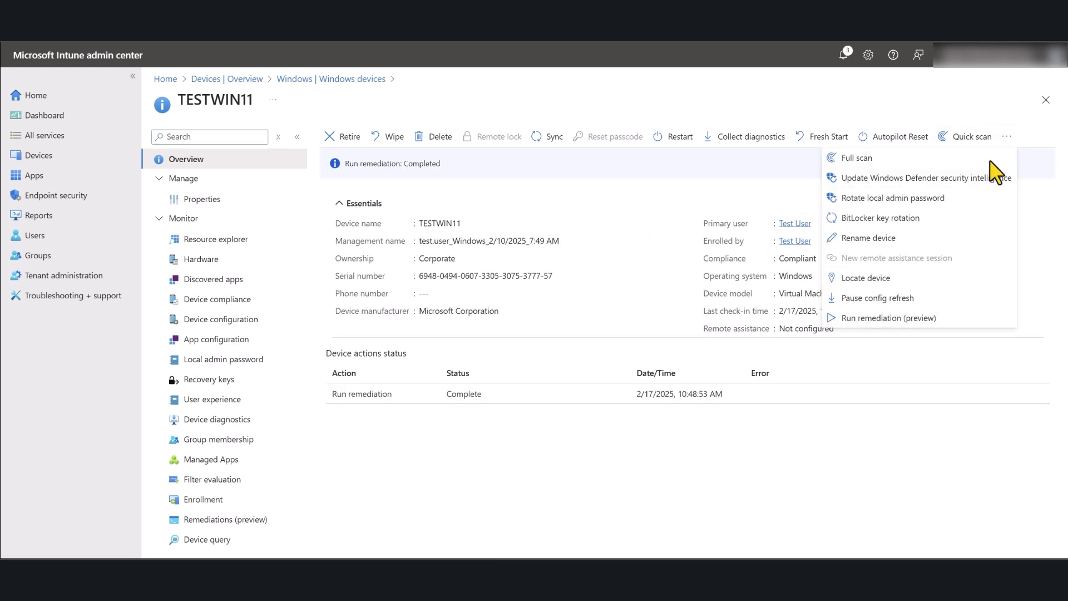
left_click(885, 320)
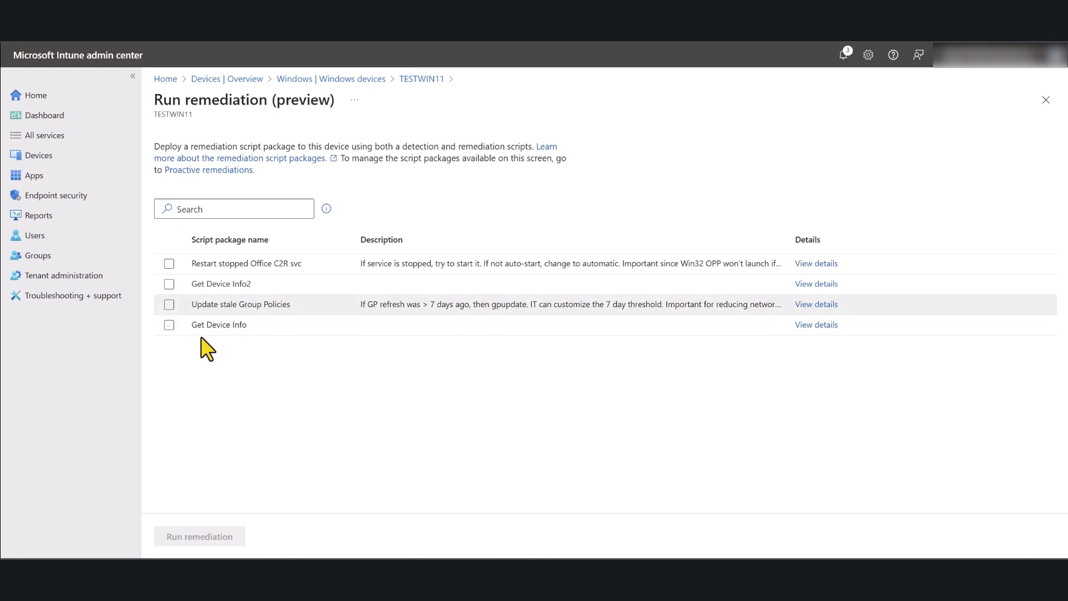
left_click(169, 284)
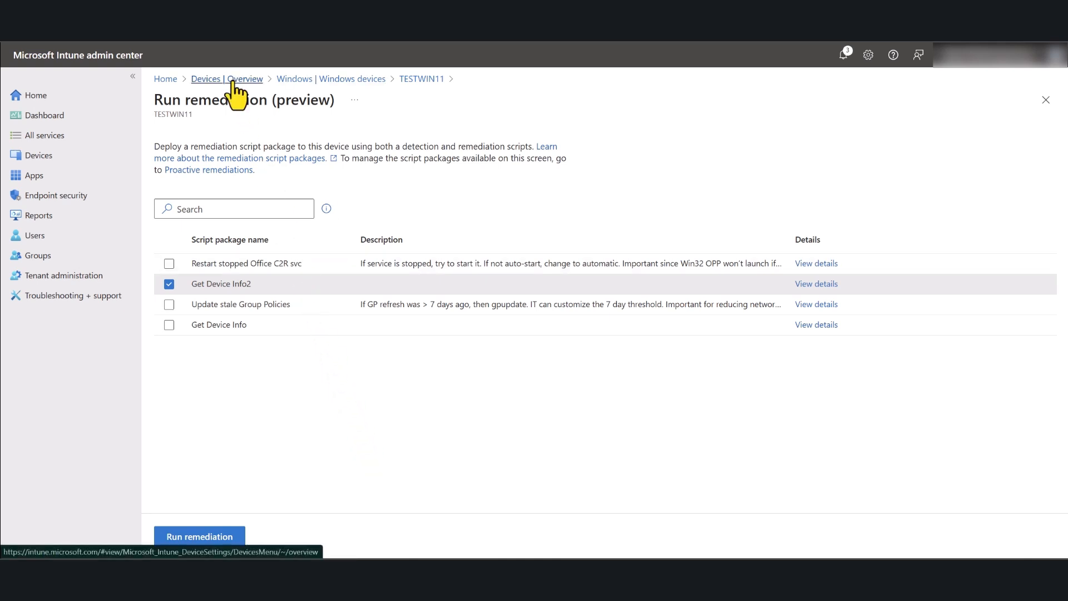
Return to the devices' Scripts and remediations list and open the device status report of the Get Device Info2 package
left_click(66, 157)
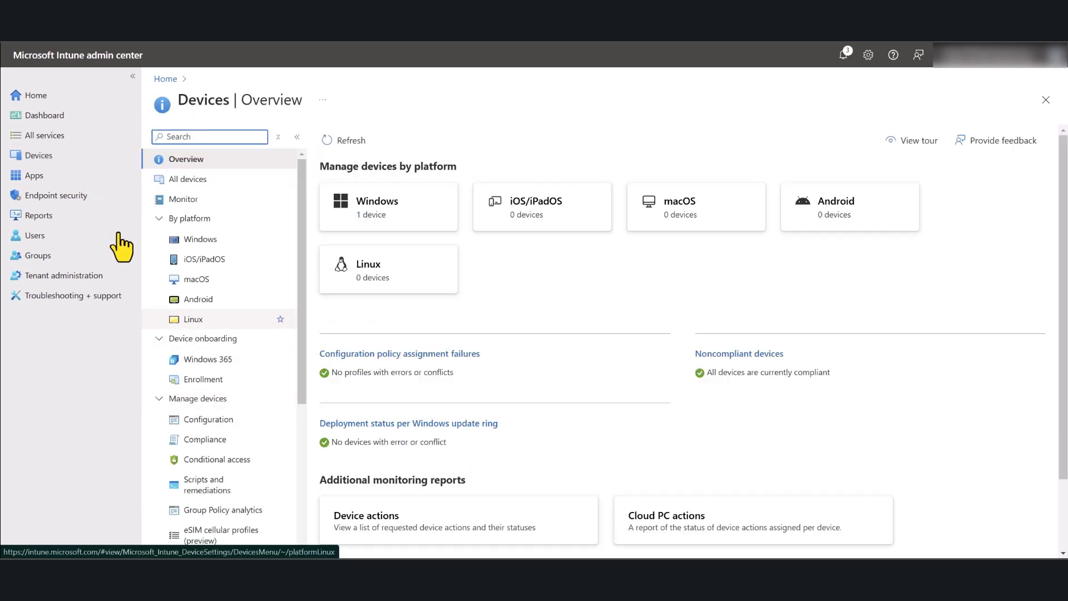
scroll(202, 370, "down", 2)
left_click(205, 367)
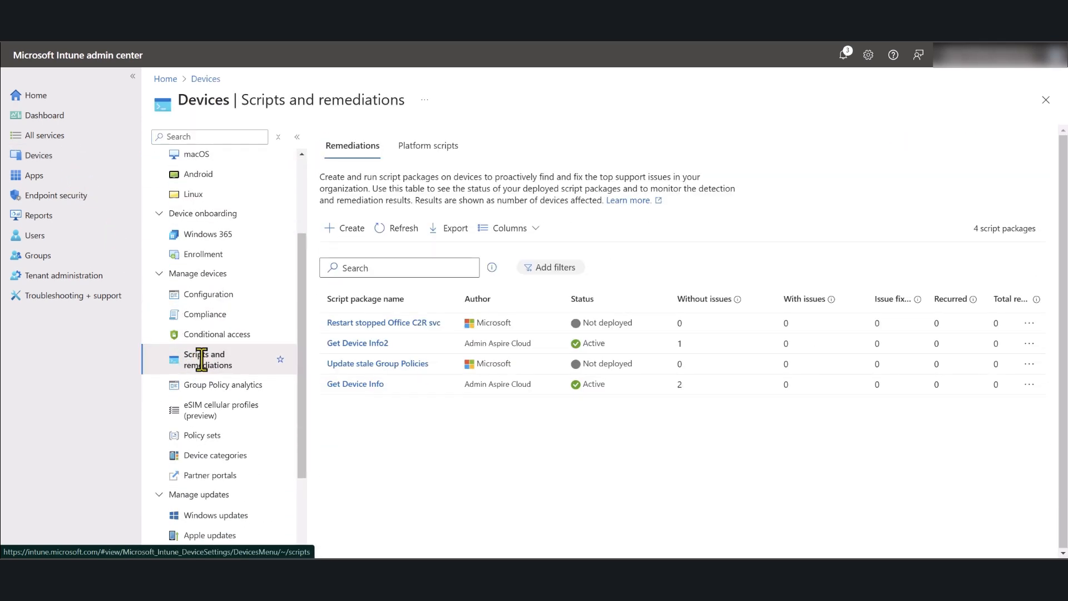
left_click(362, 343)
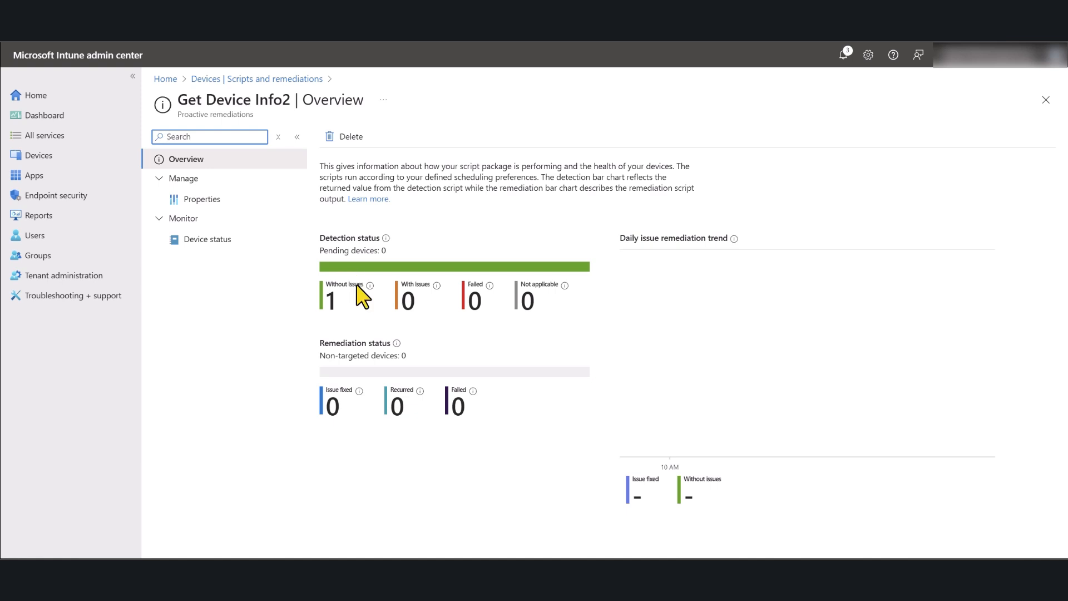
left_click(196, 245)
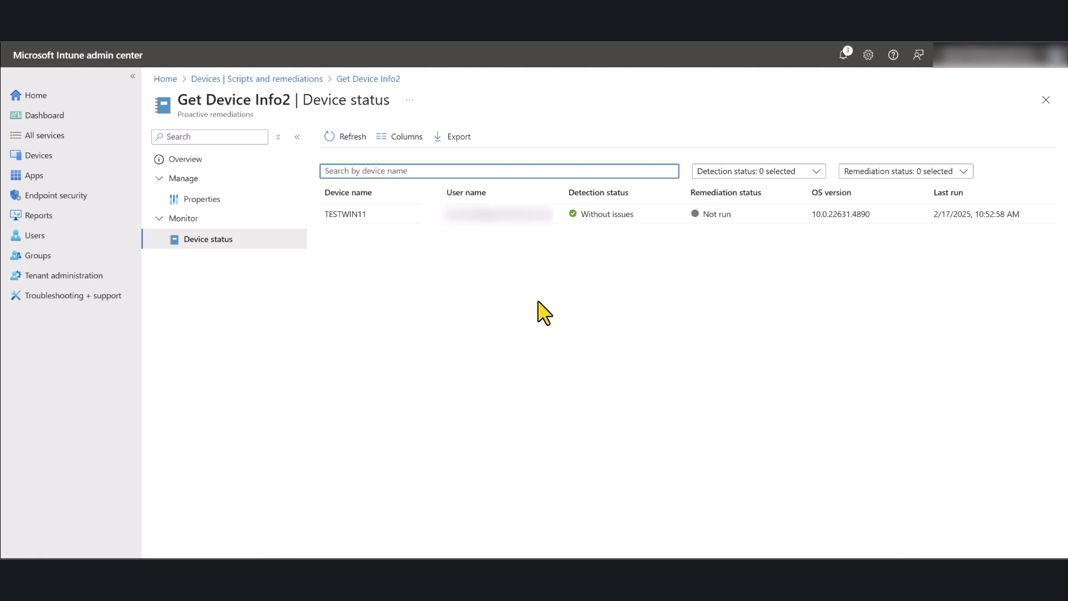
Add the Pre-remediation detection output column to the device status report
left_click(398, 138)
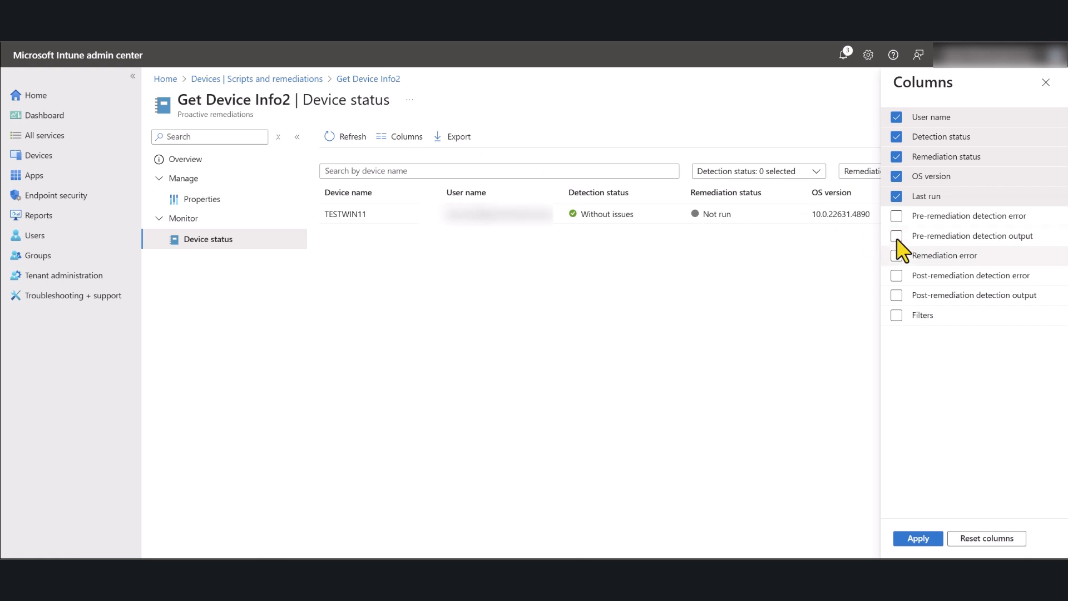
left_click(896, 236)
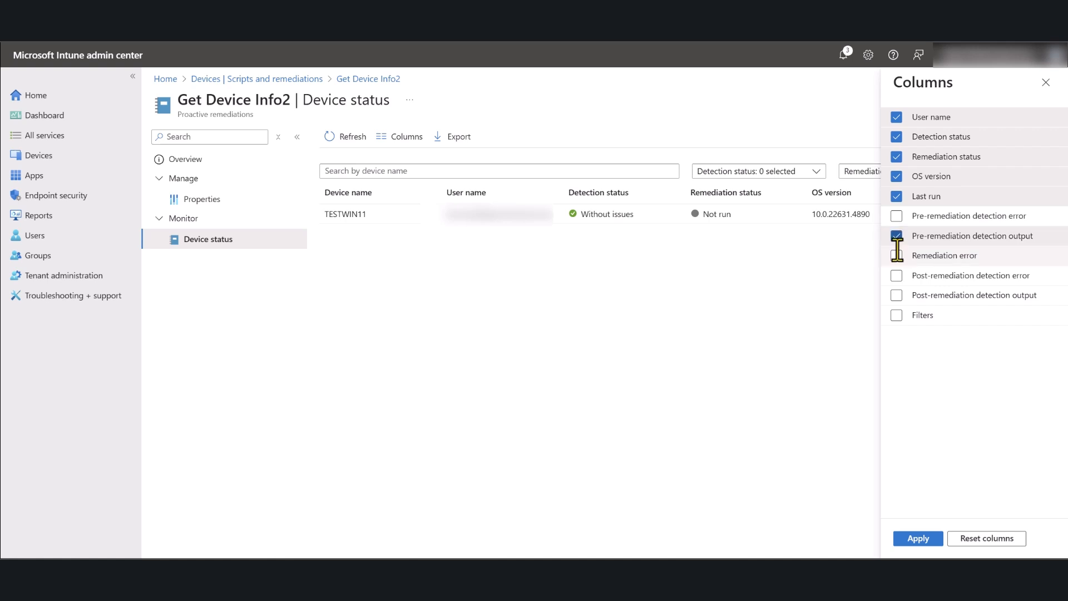
left_click(918, 538)
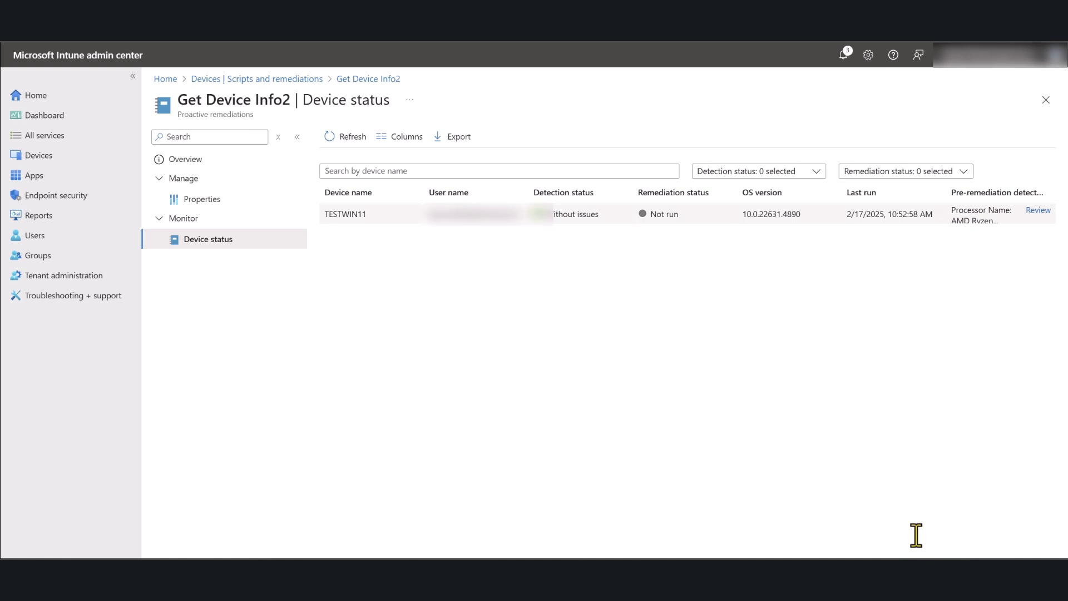
Review the full pre-remediation detection output for TESTWIN11, highlighting its hardware details, and close it
left_click(1038, 210)
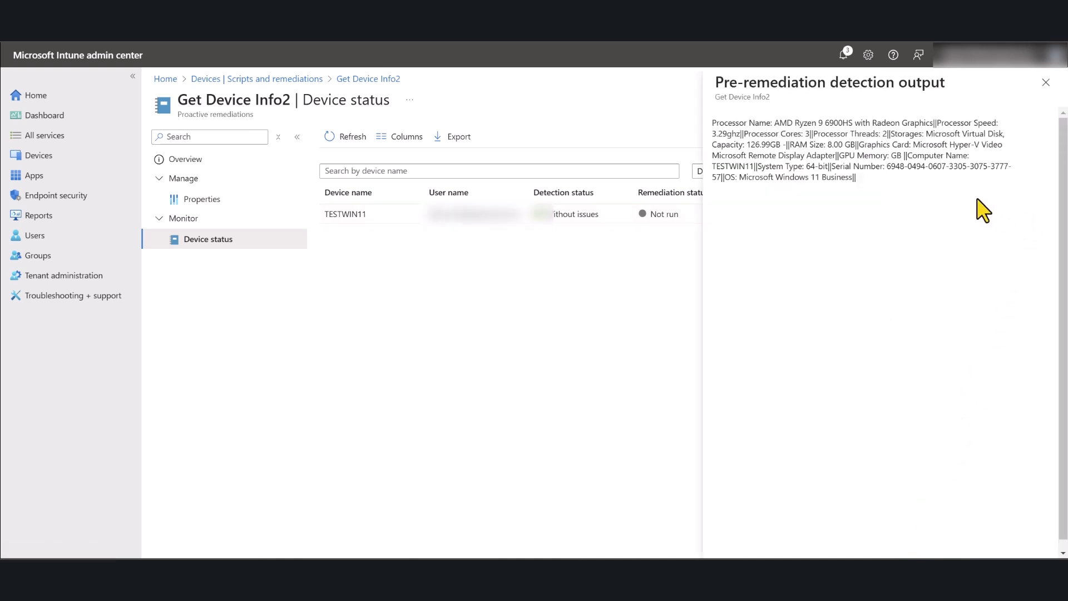
left_click_drag(889, 190, 703, 124)
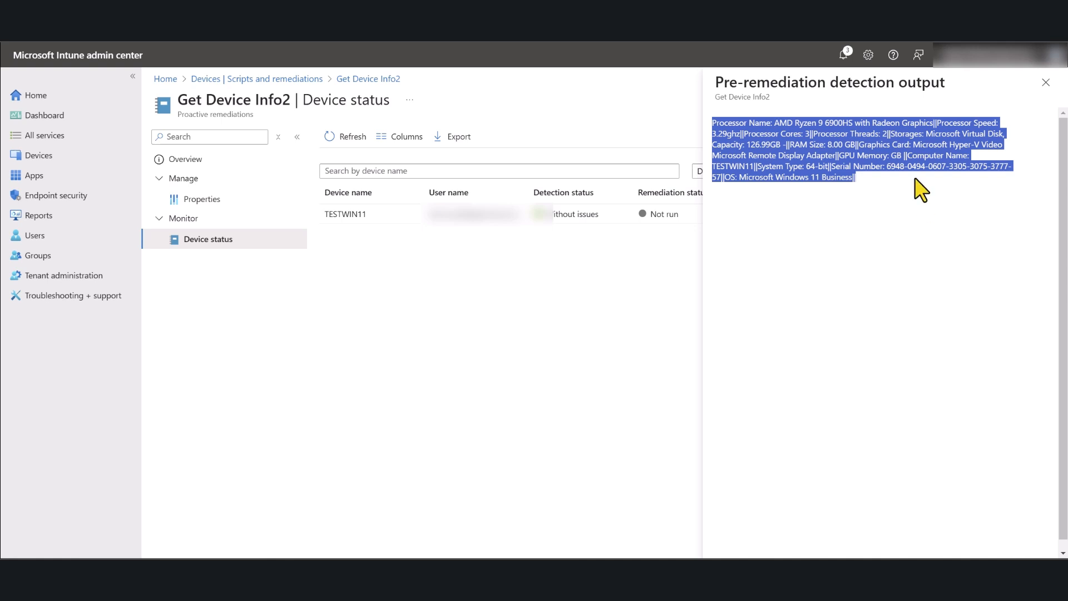
left_click(907, 215)
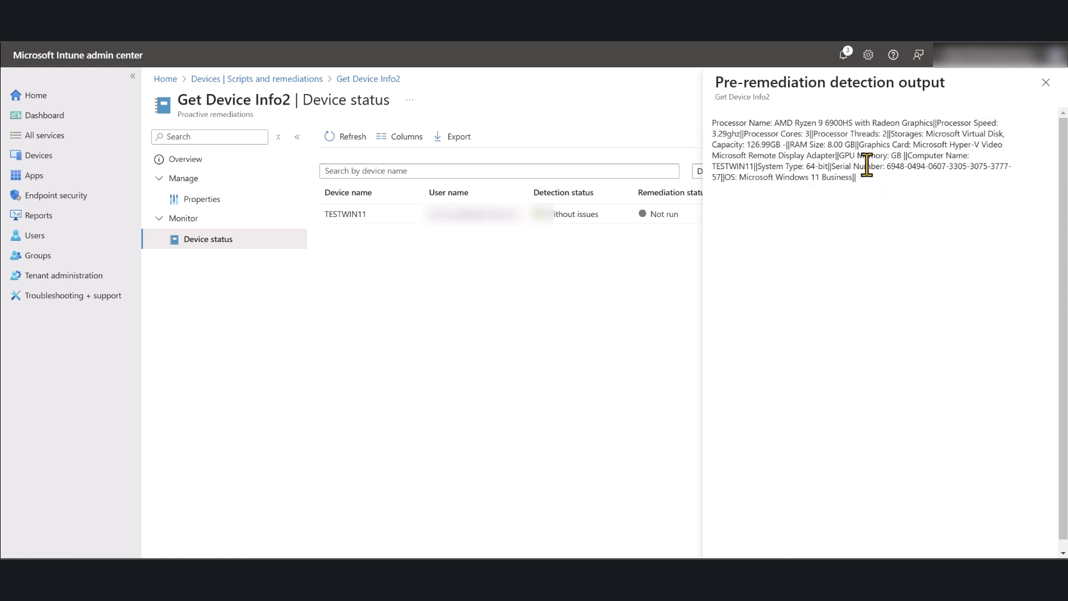
left_click_drag(856, 177, 706, 122)
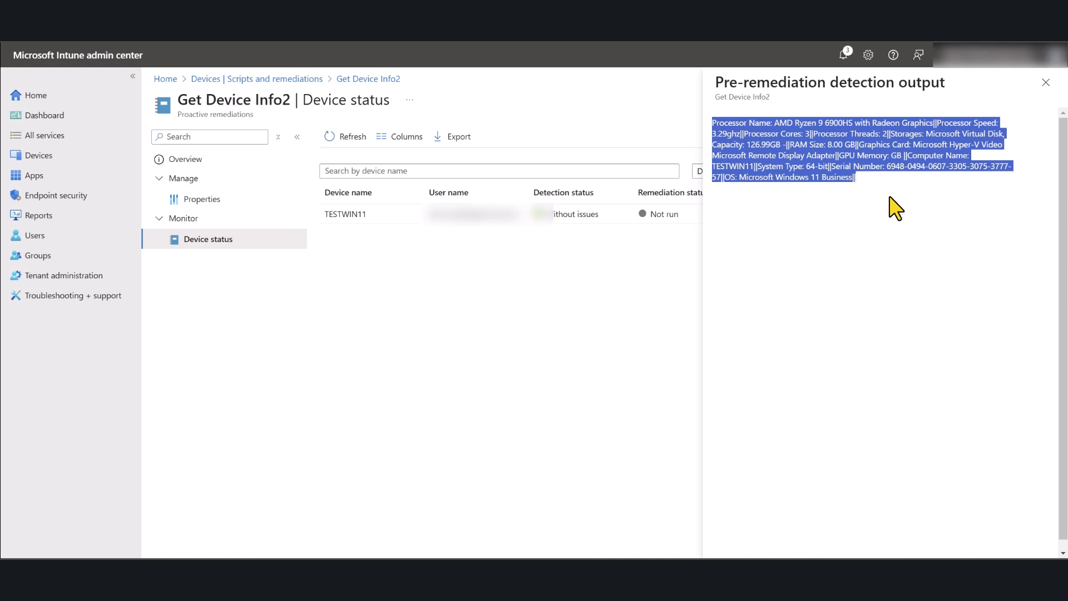
left_click(608, 345)
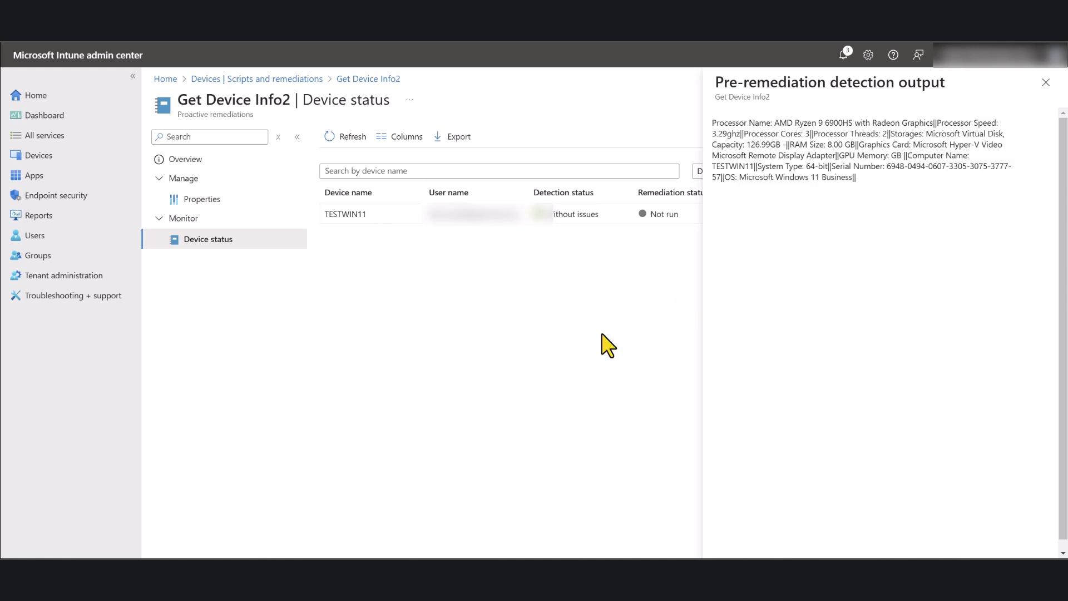
left_click(1046, 83)
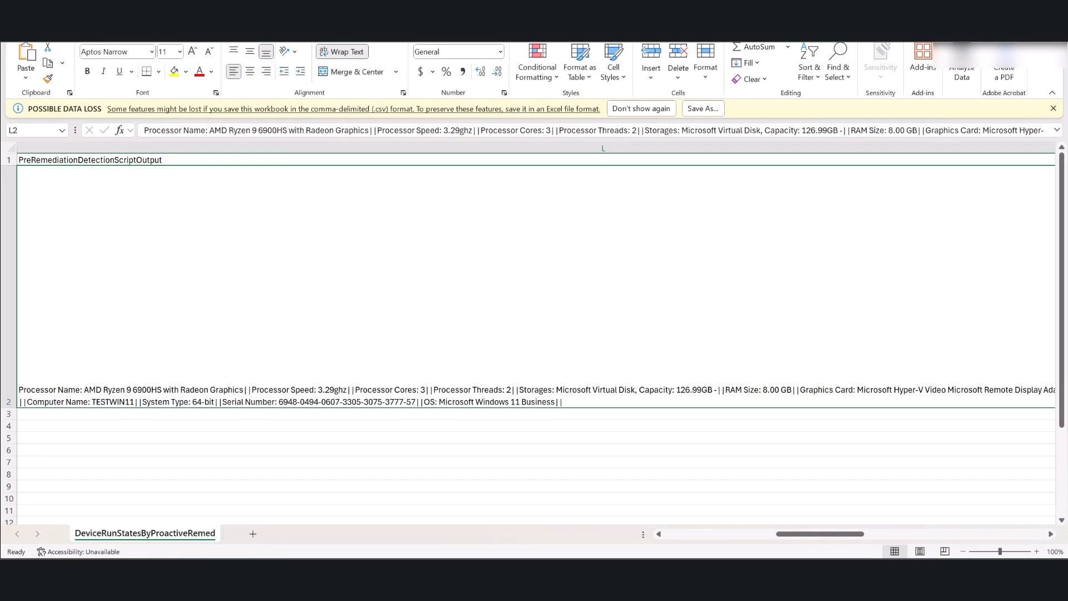
In Excel, examine the PreRemediationDetectionScriptOutput column of the exported device run states file
scroll(478, 285, "down", 1)
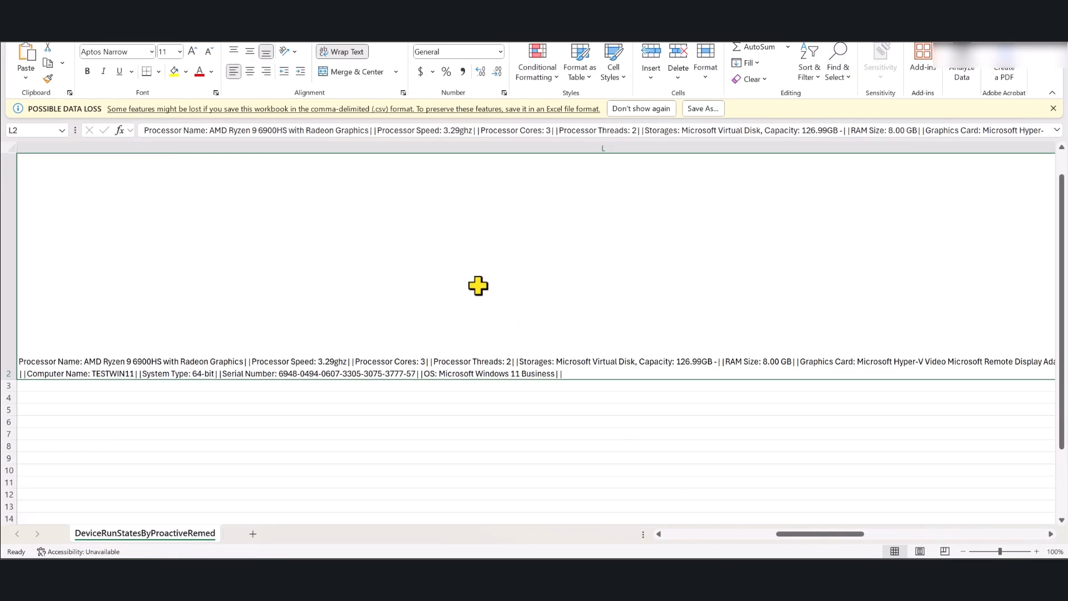
scroll(478, 285, "down", 1)
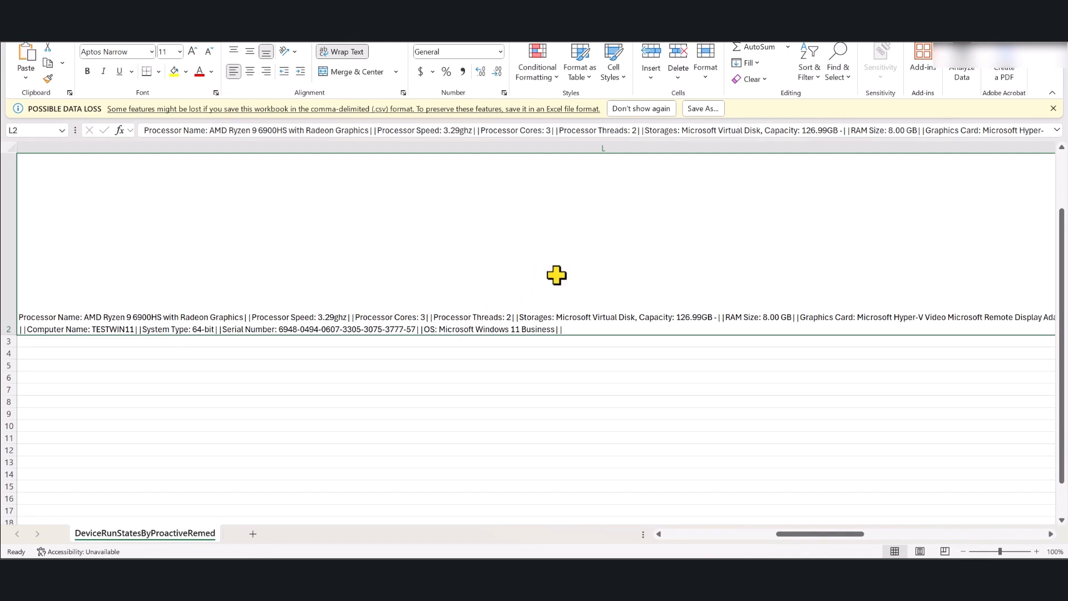
scroll(557, 275, "up", 1)
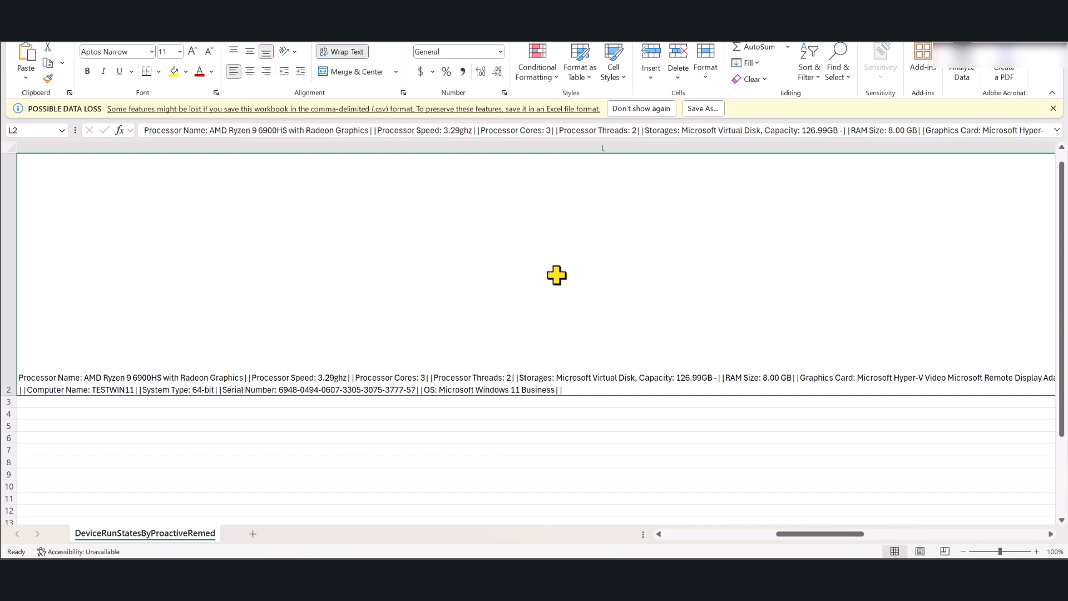